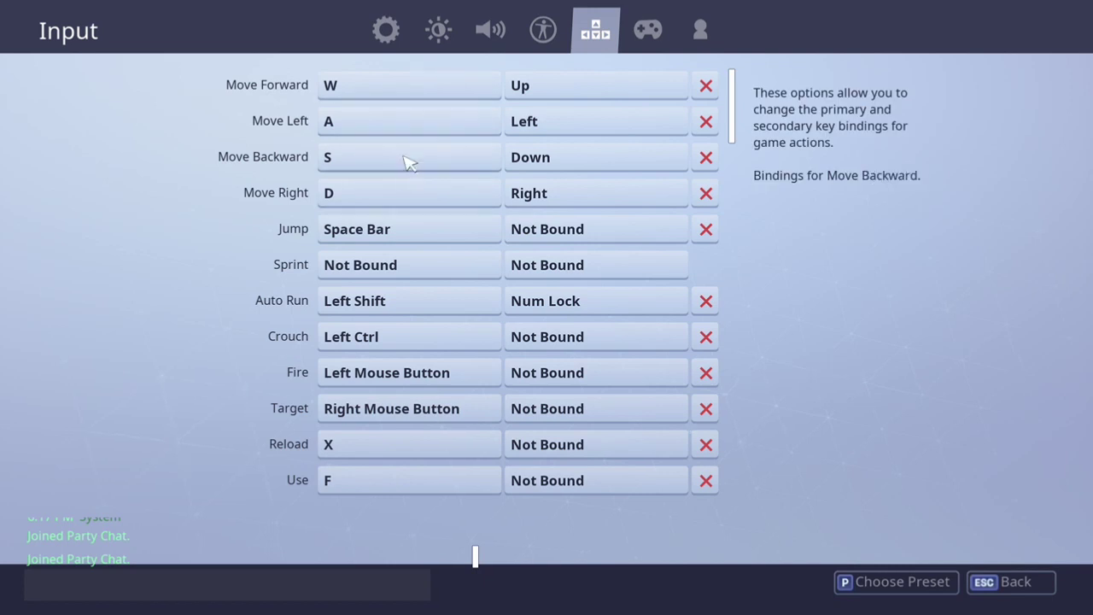
scroll(402, 196, "down", 1)
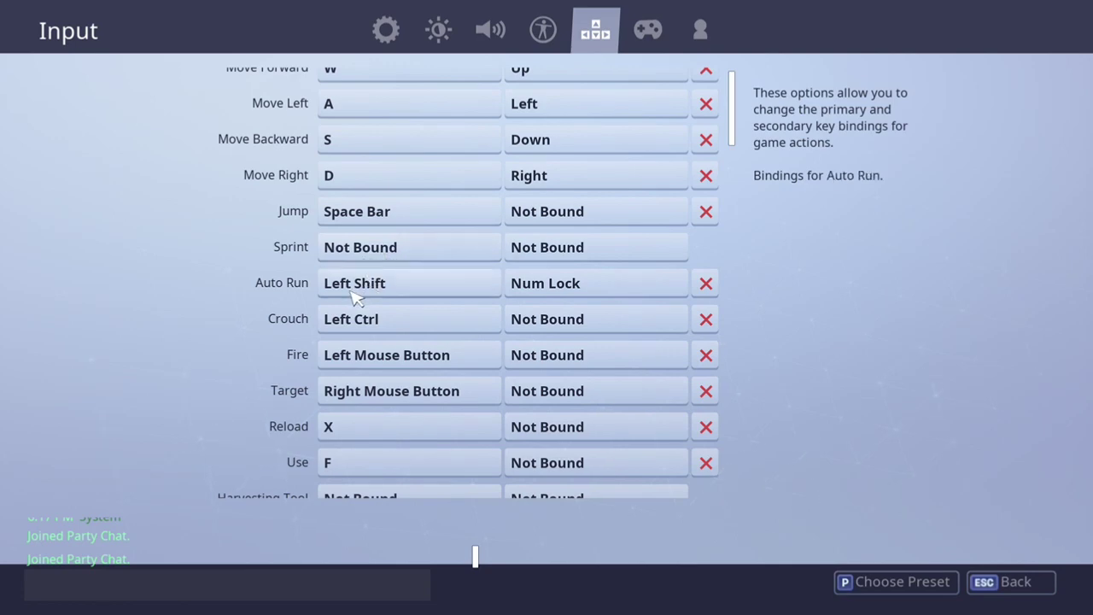
left_click(385, 30)
scroll(431, 340, "down", 8)
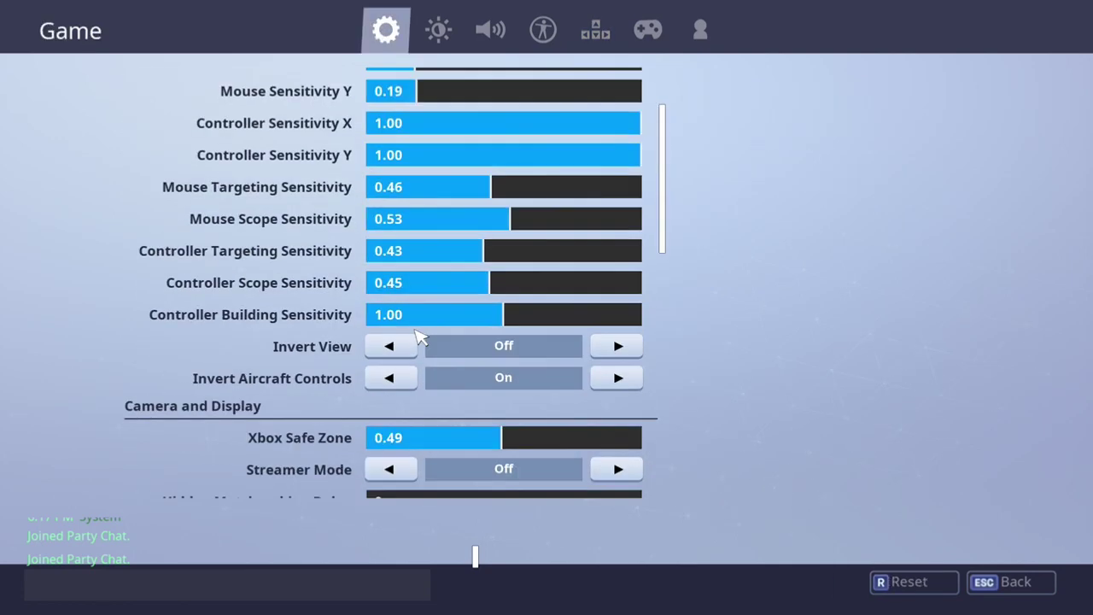
scroll(431, 340, "down", 3)
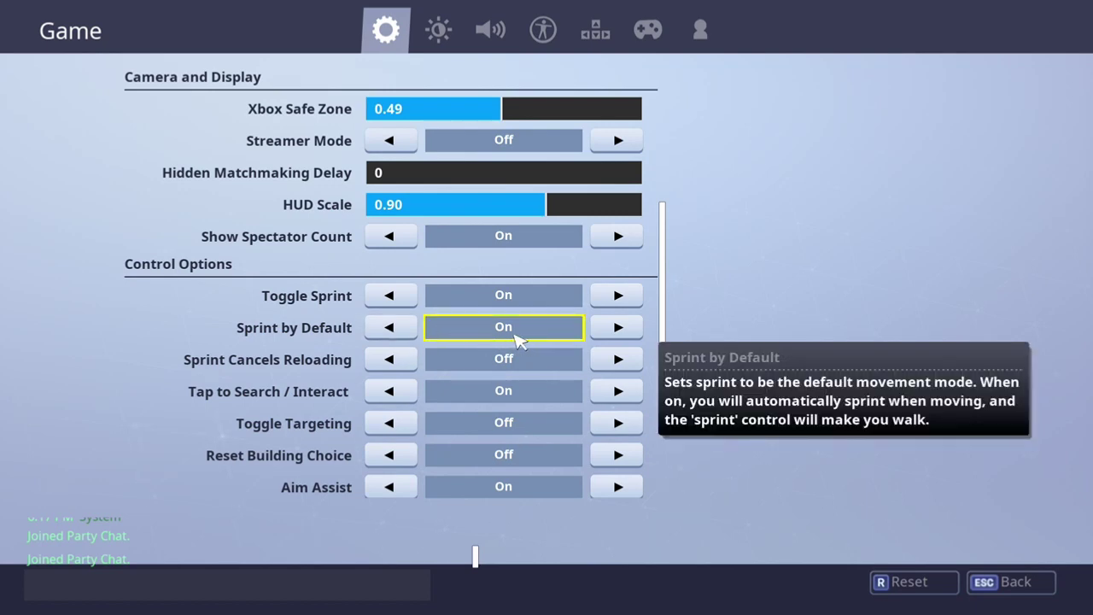
Step: Return to the Input bindings and scroll past Weapon Slots 1–5 to the Q/C/E/Z building keys
left_click(598, 34)
scroll(547, 244, "down", 1)
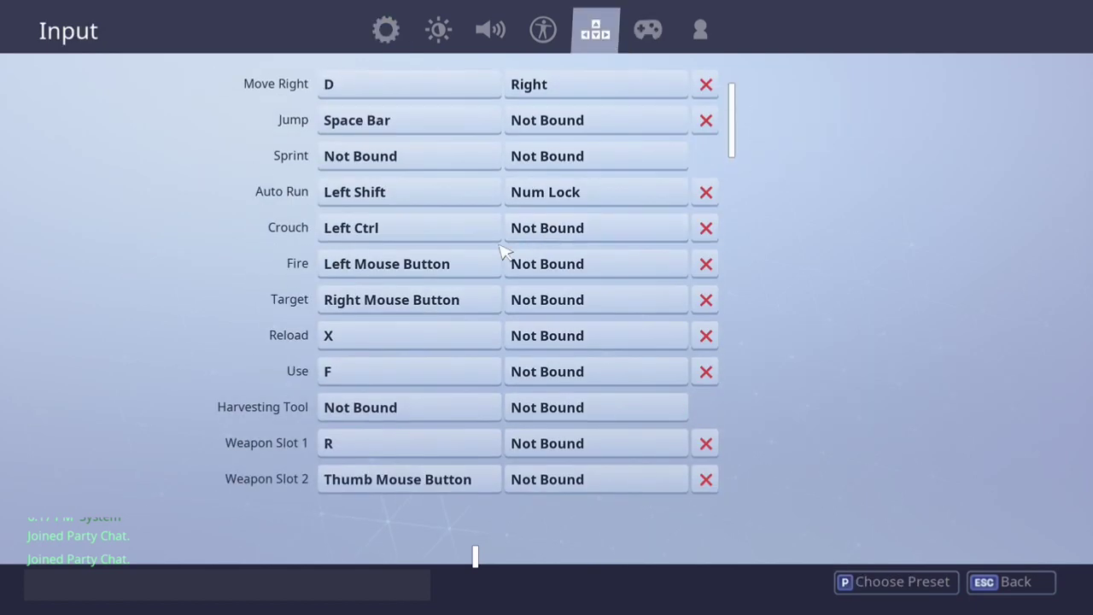
scroll(502, 248, "up", 1)
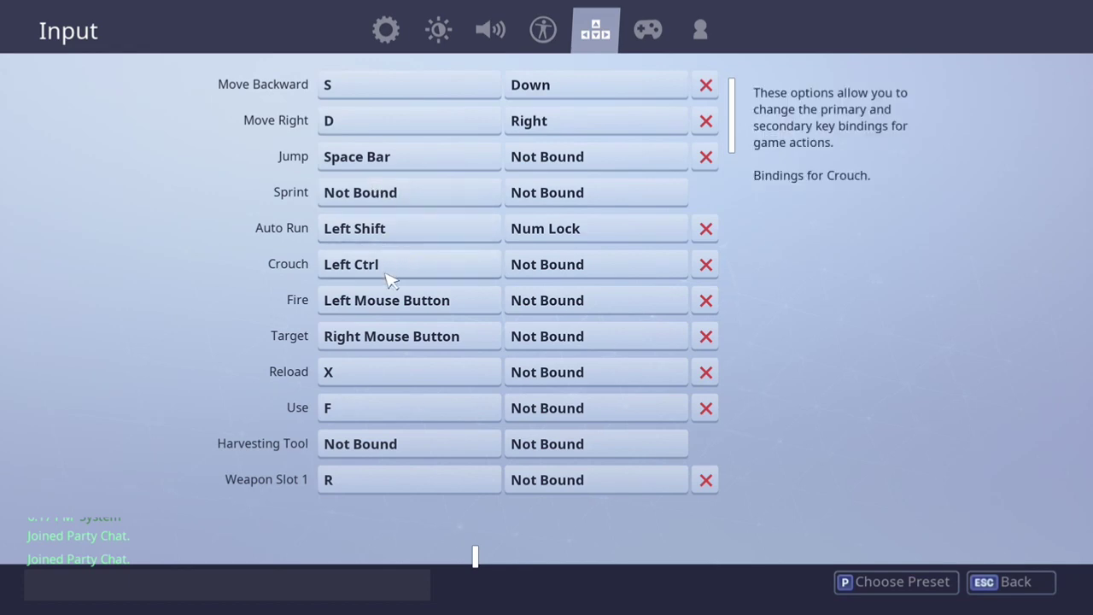
scroll(395, 279, "down", 1)
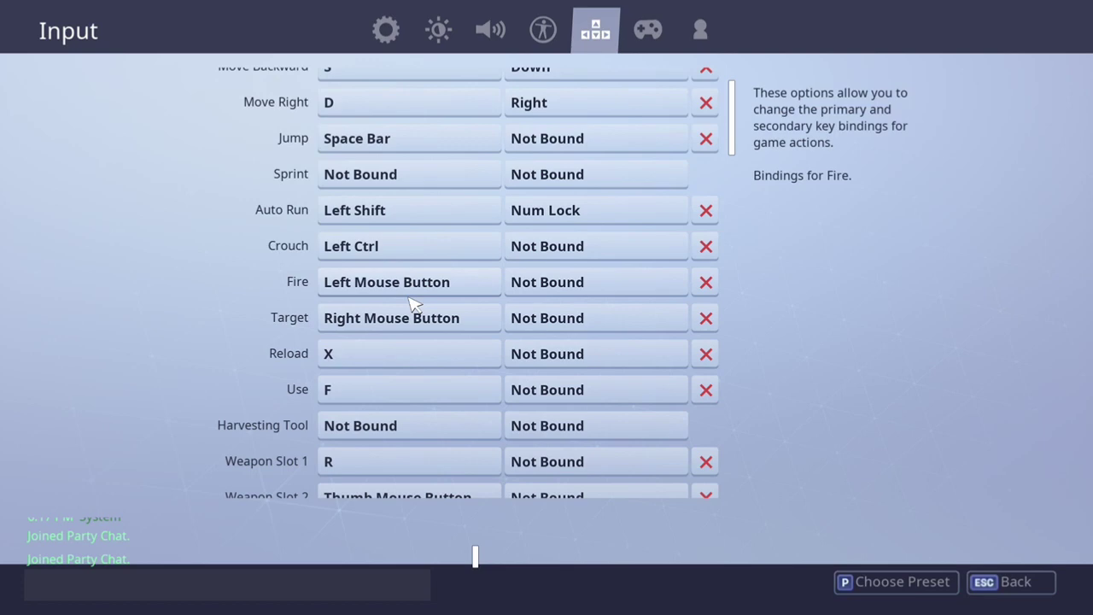
scroll(408, 333, "down", 1)
scroll(408, 335, "down", 1)
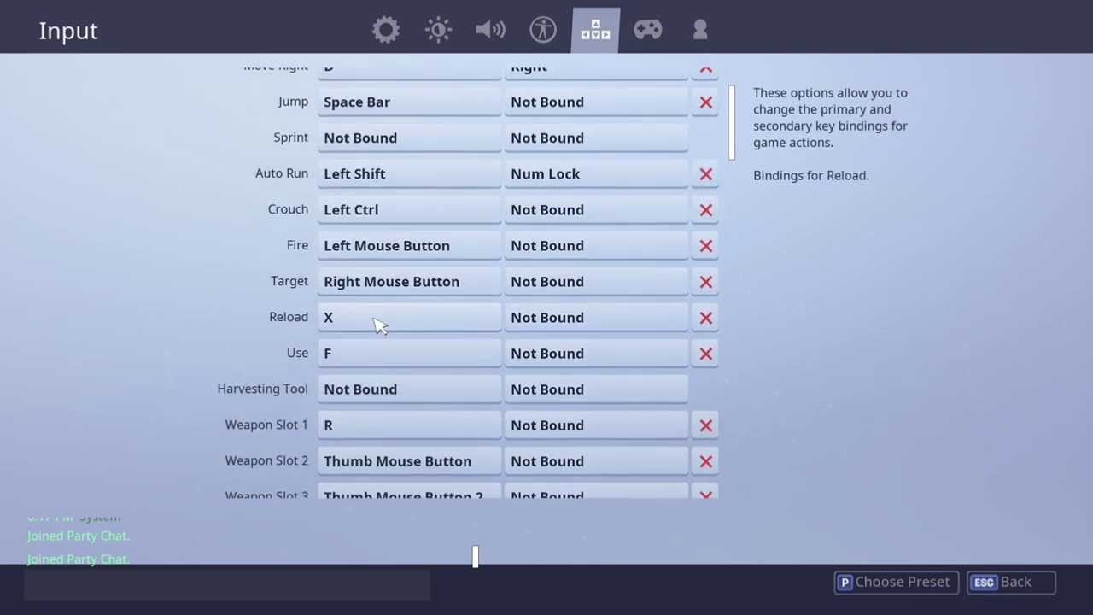
scroll(379, 333, "down", 2)
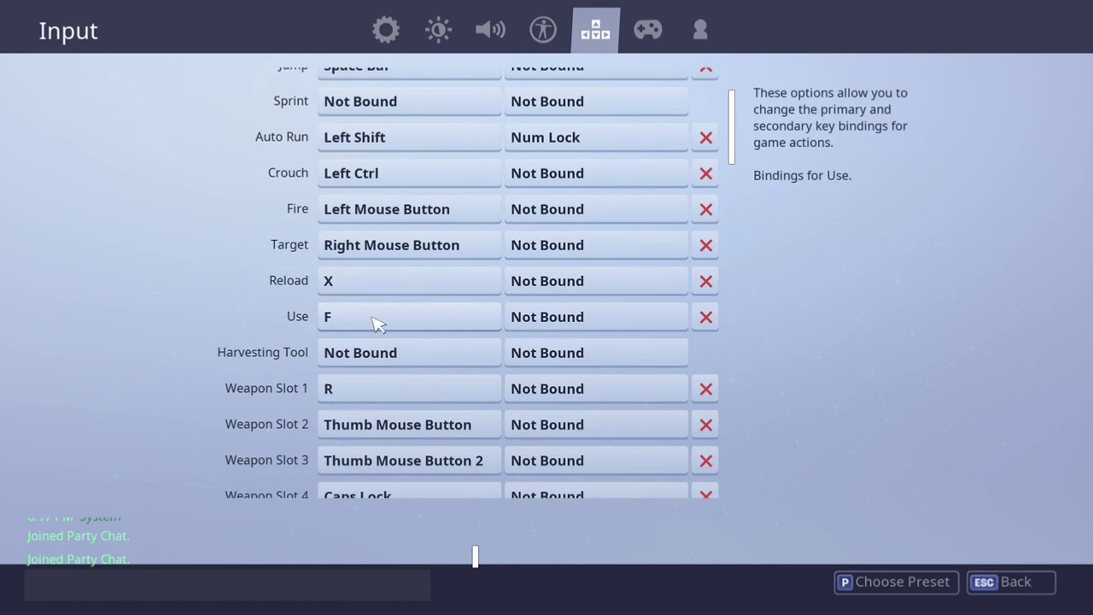
scroll(420, 323, "down", 2)
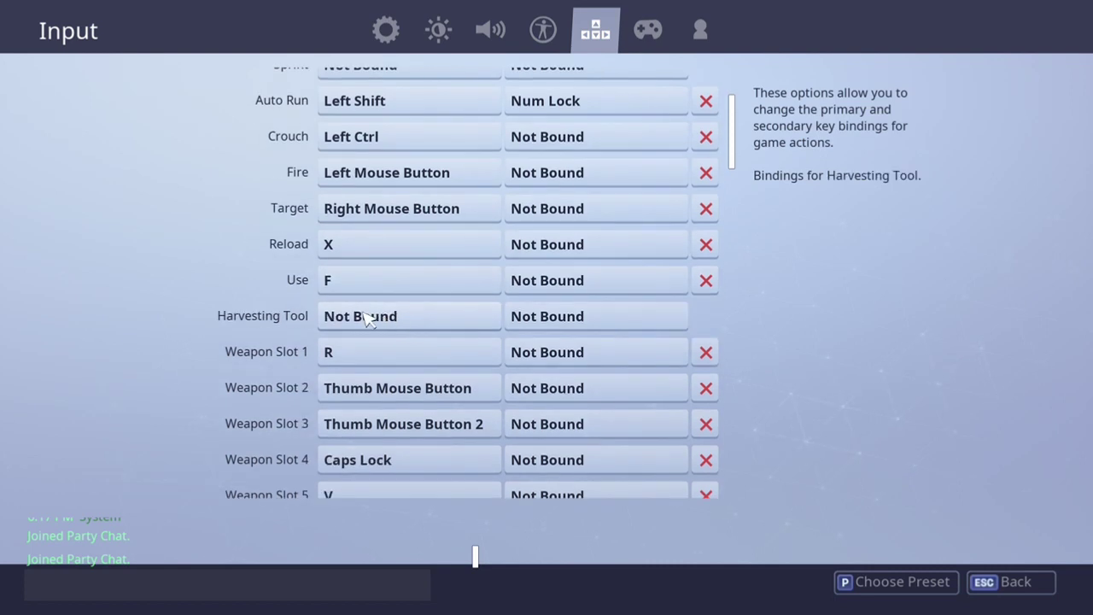
scroll(431, 329, "down", 1)
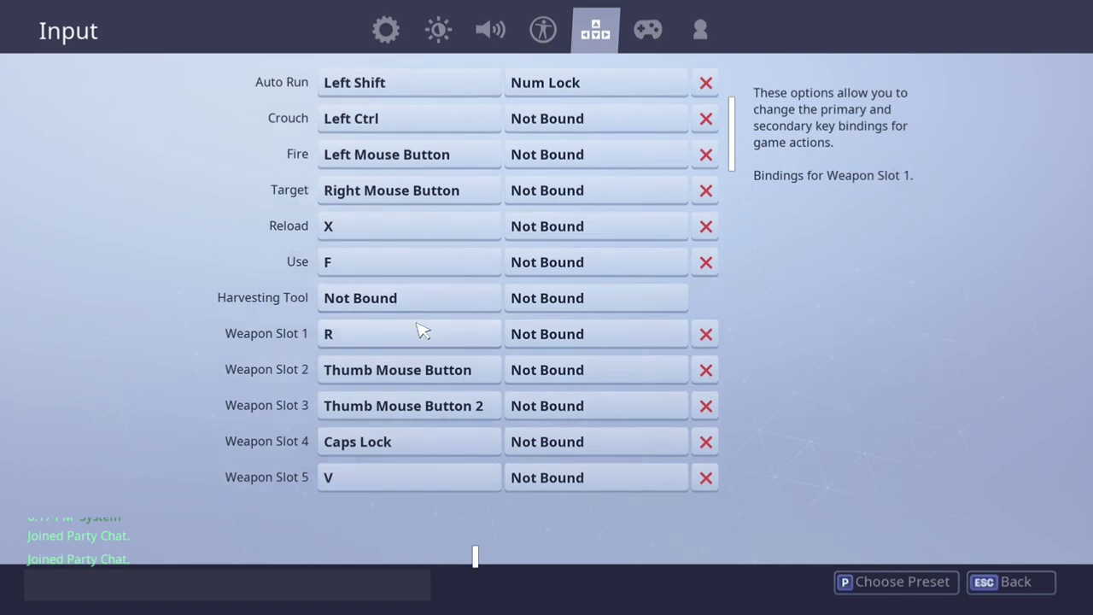
scroll(419, 327, "down", 1)
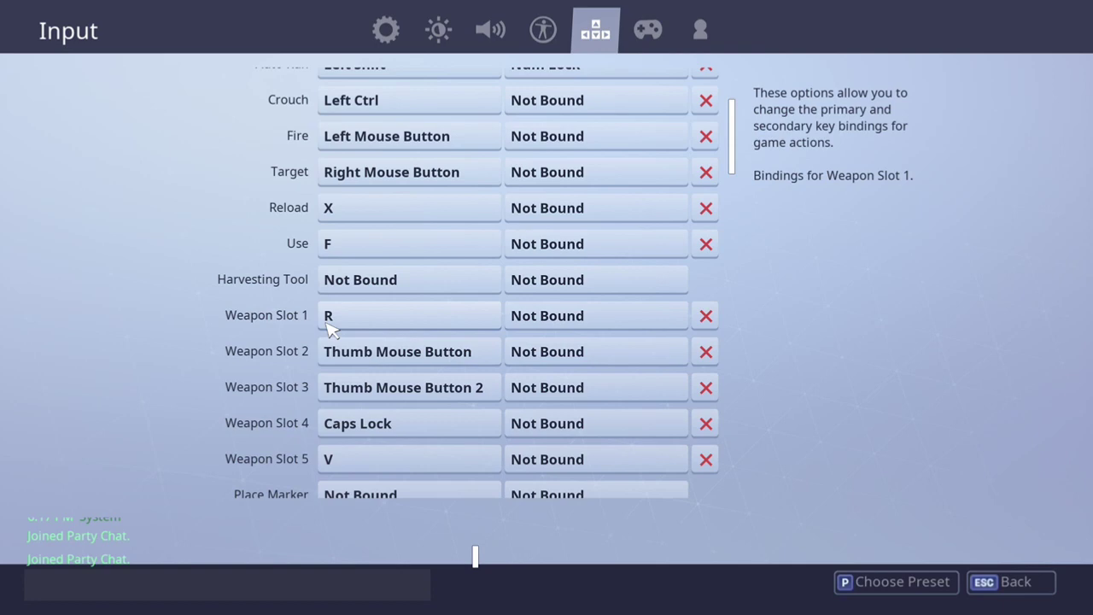
scroll(330, 334, "down", 1)
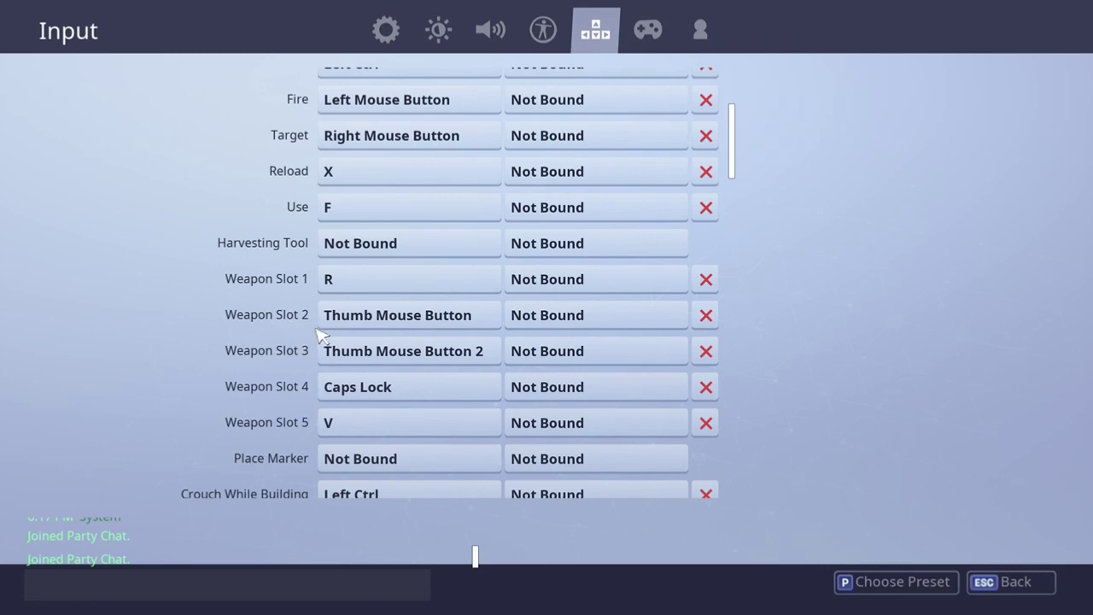
scroll(314, 341, "down", 2)
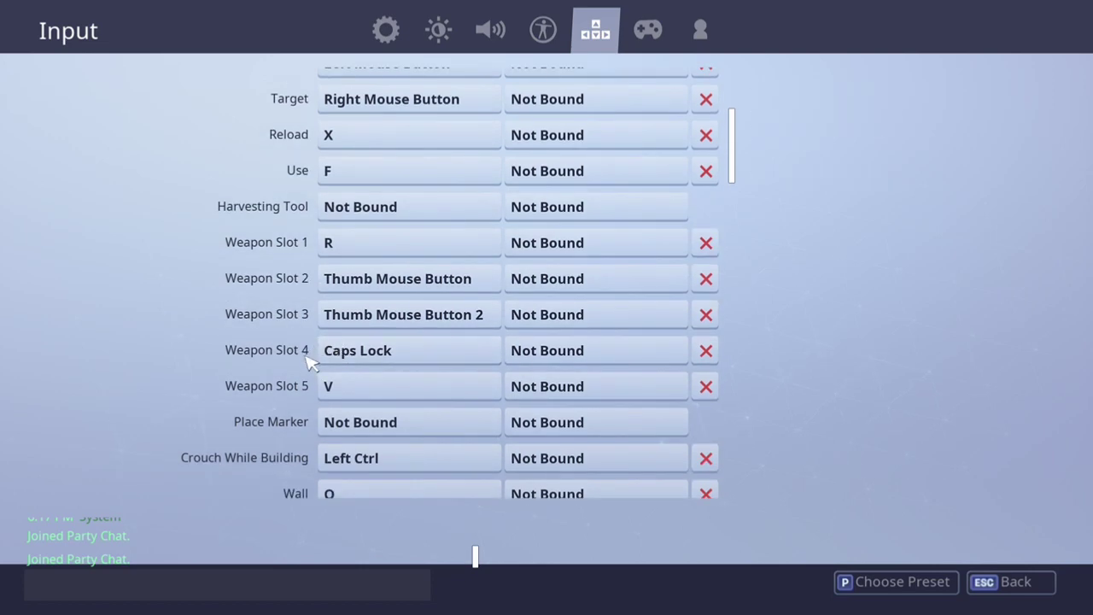
scroll(310, 361, "down", 1)
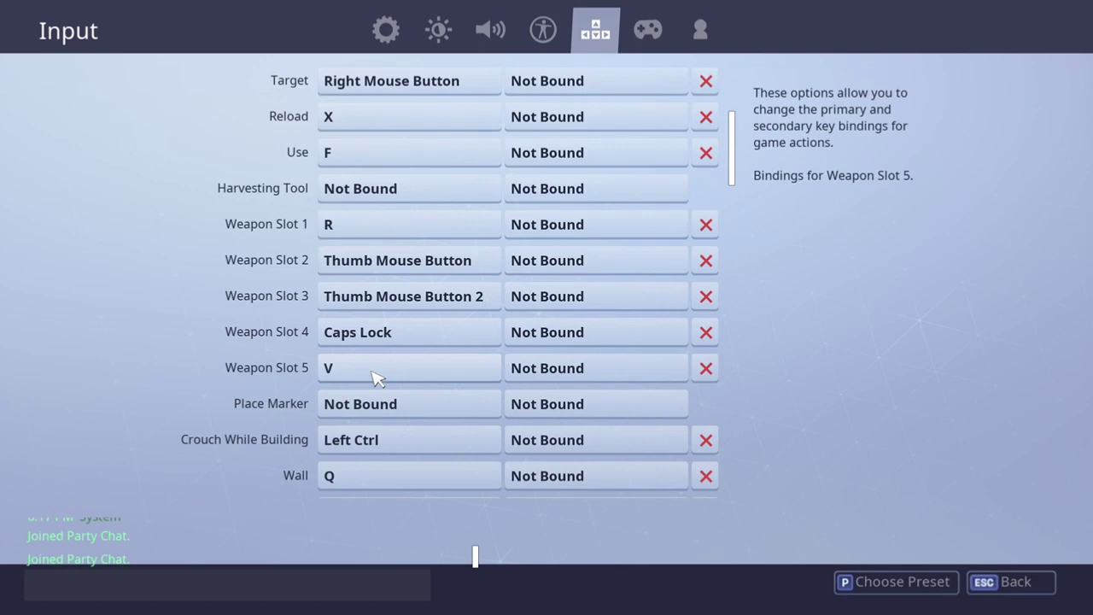
scroll(373, 376, "down", 2)
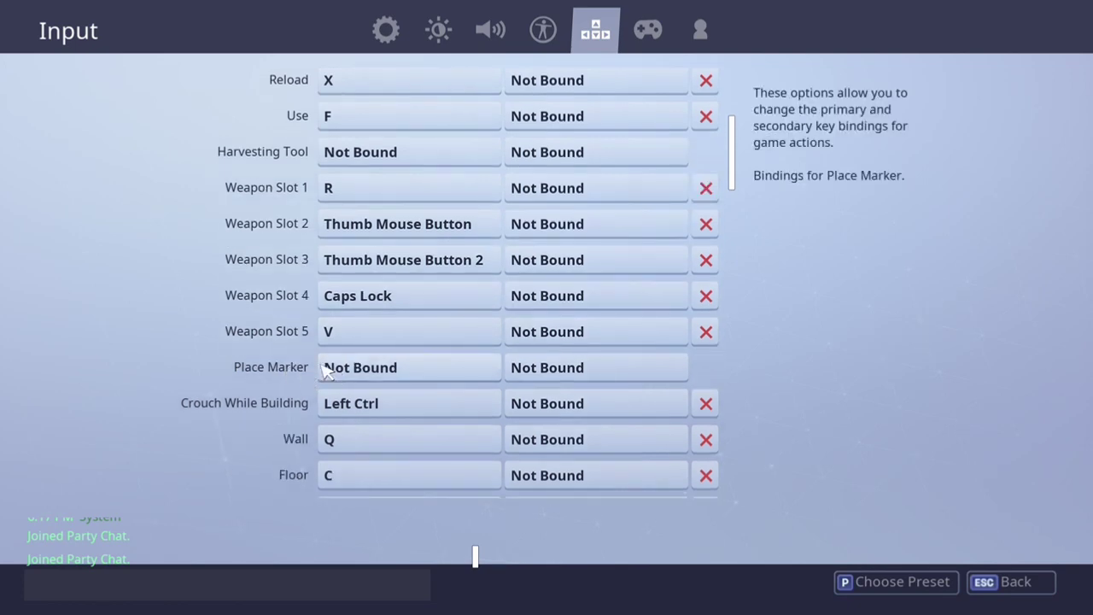
scroll(287, 365, "down", 1)
scroll(290, 365, "down", 1)
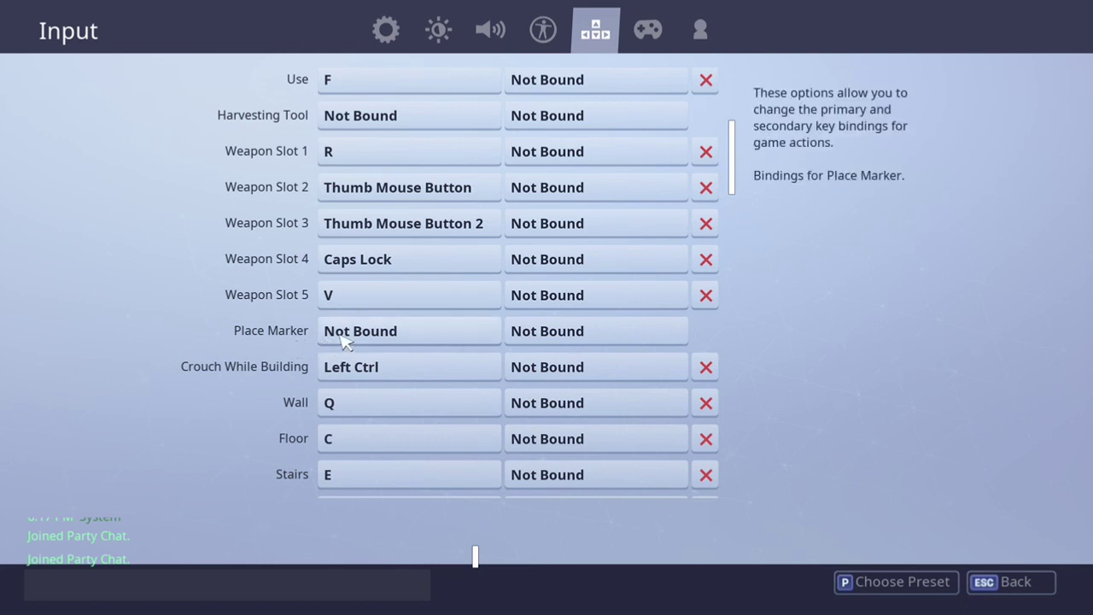
scroll(346, 340, "down", 1)
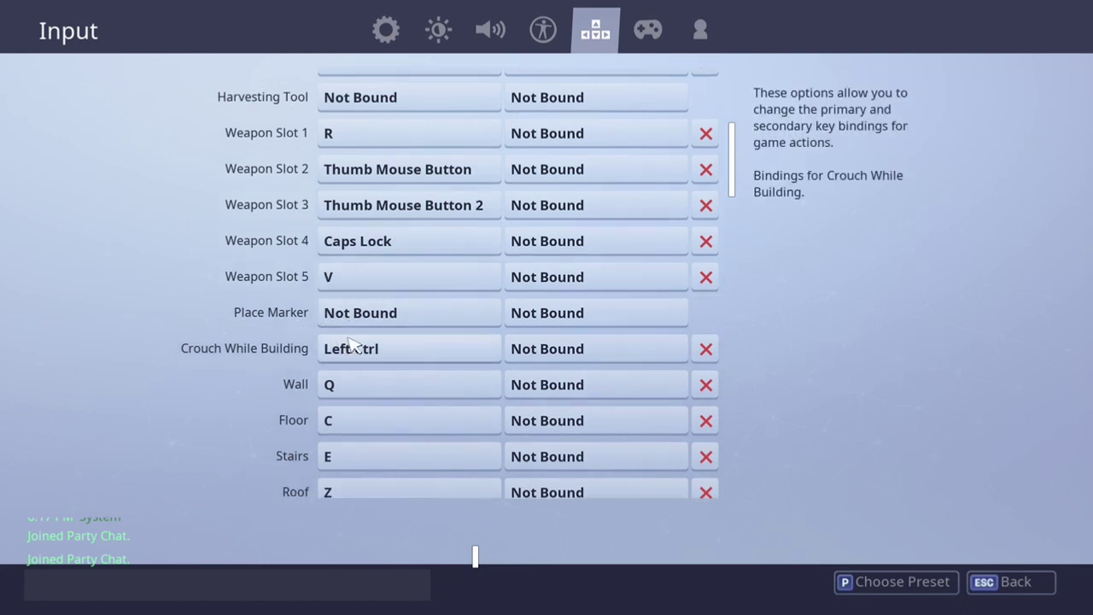
Step: Scroll down through Building Edit, Slot Up/Down and Vehicle bindings to Vehicle Exit on F
scroll(432, 359, "down", 3)
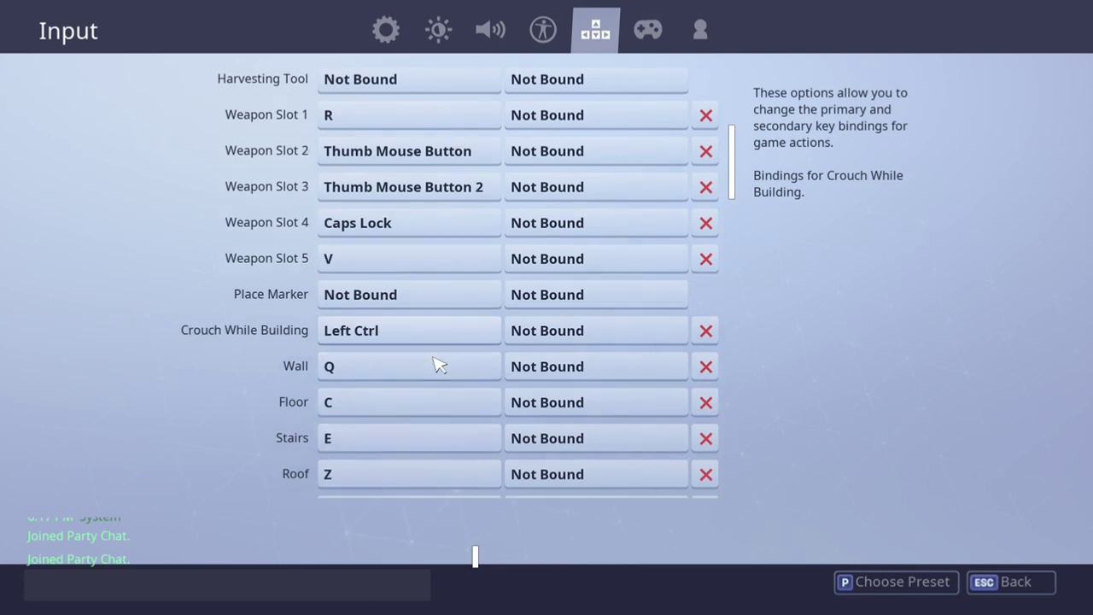
scroll(419, 350, "down", 1)
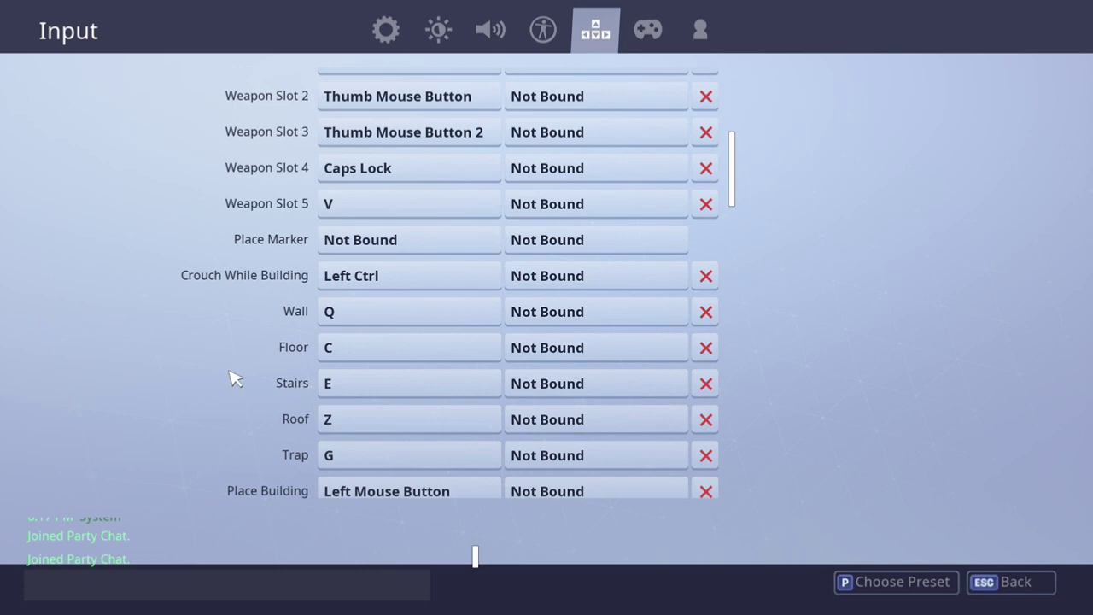
scroll(373, 369, "down", 1)
scroll(373, 369, "down", 1)
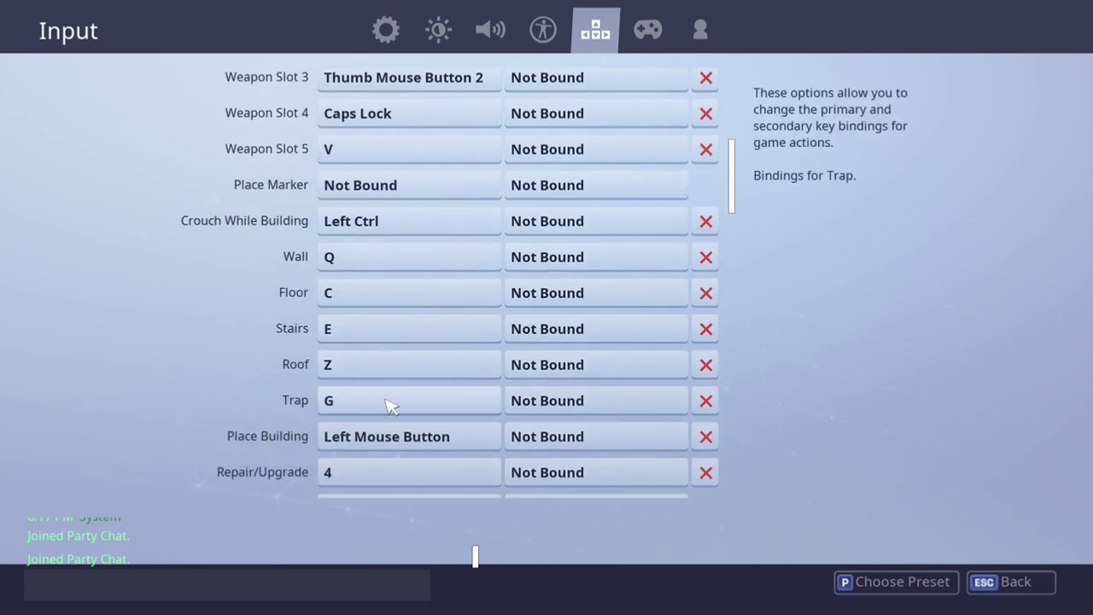
scroll(384, 409, "down", 1)
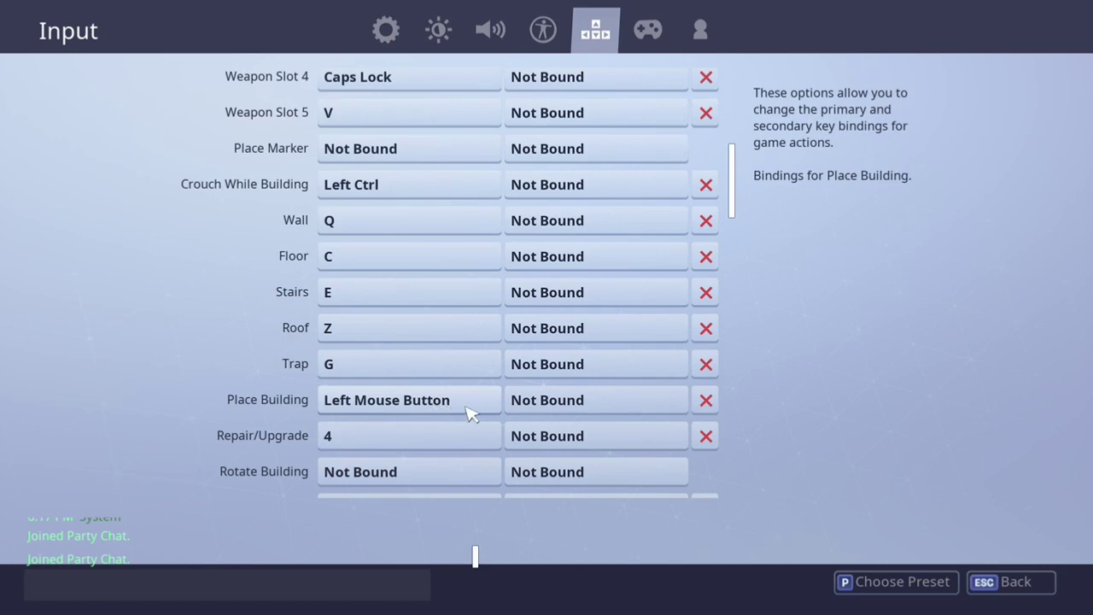
scroll(410, 412, "down", 1)
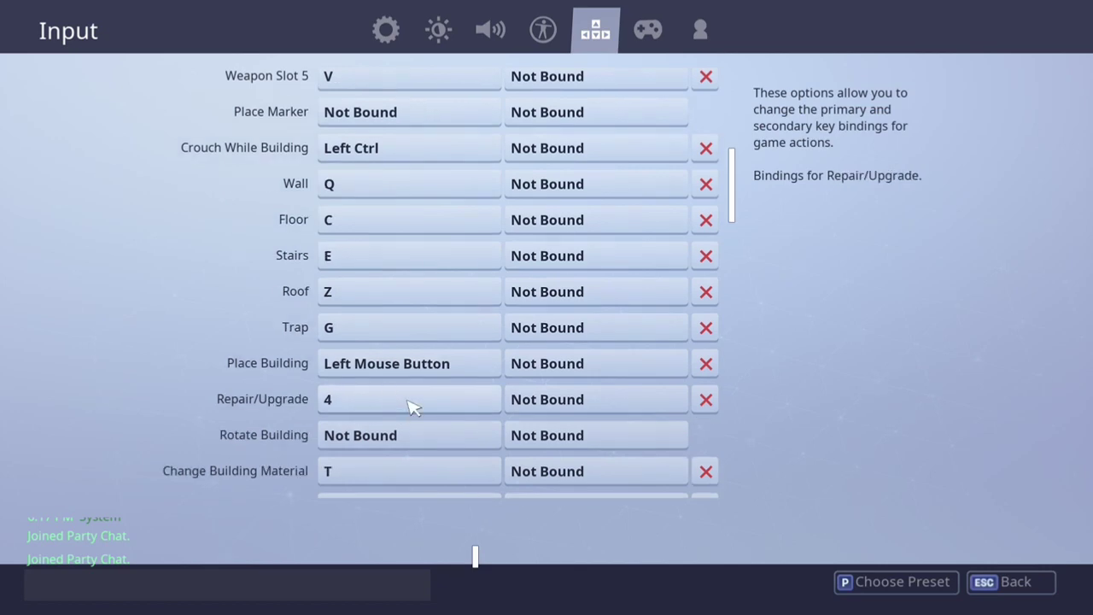
scroll(421, 400, "down", 1)
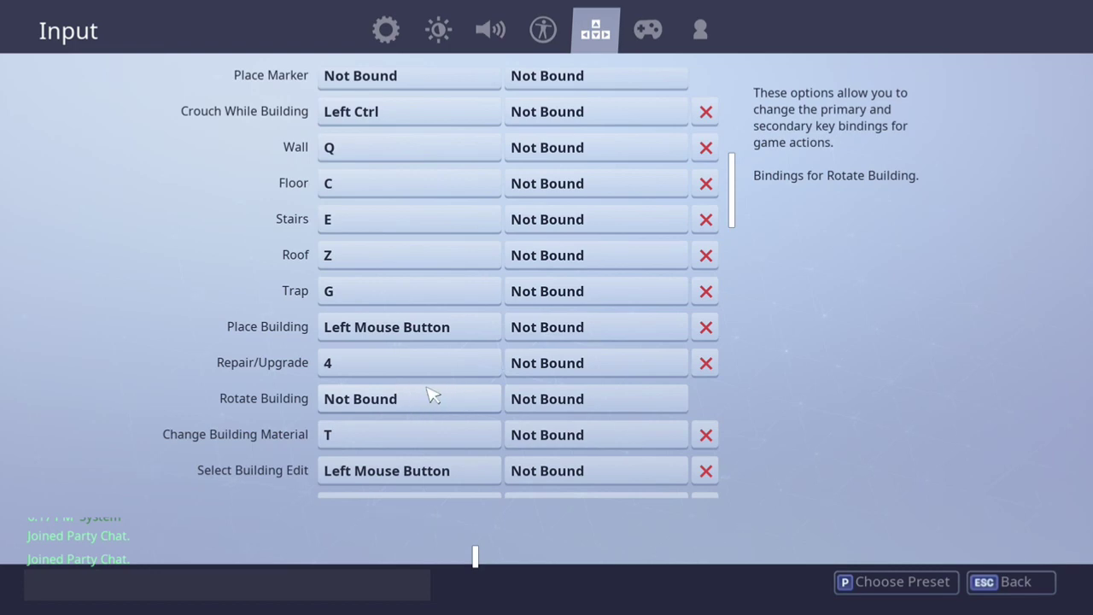
scroll(431, 395, "down", 2)
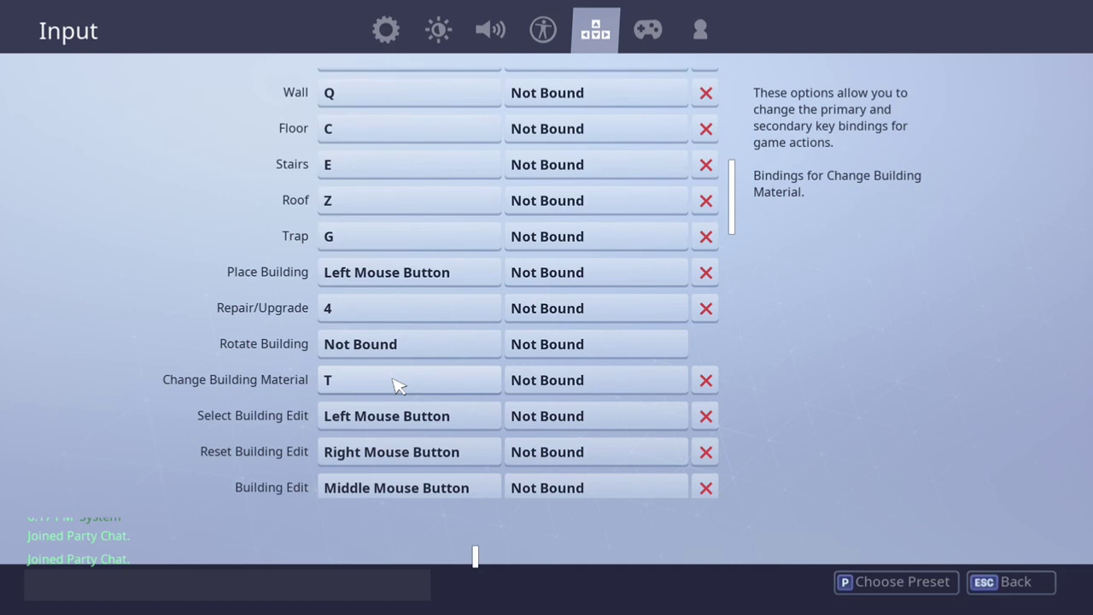
scroll(392, 384, "down", 1)
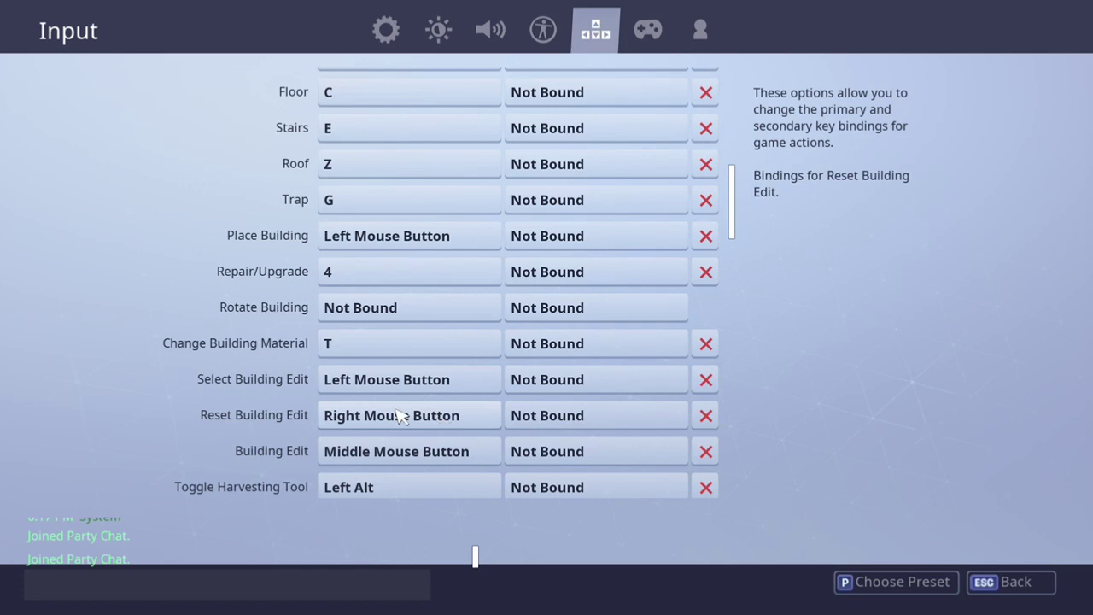
scroll(410, 415, "down", 2)
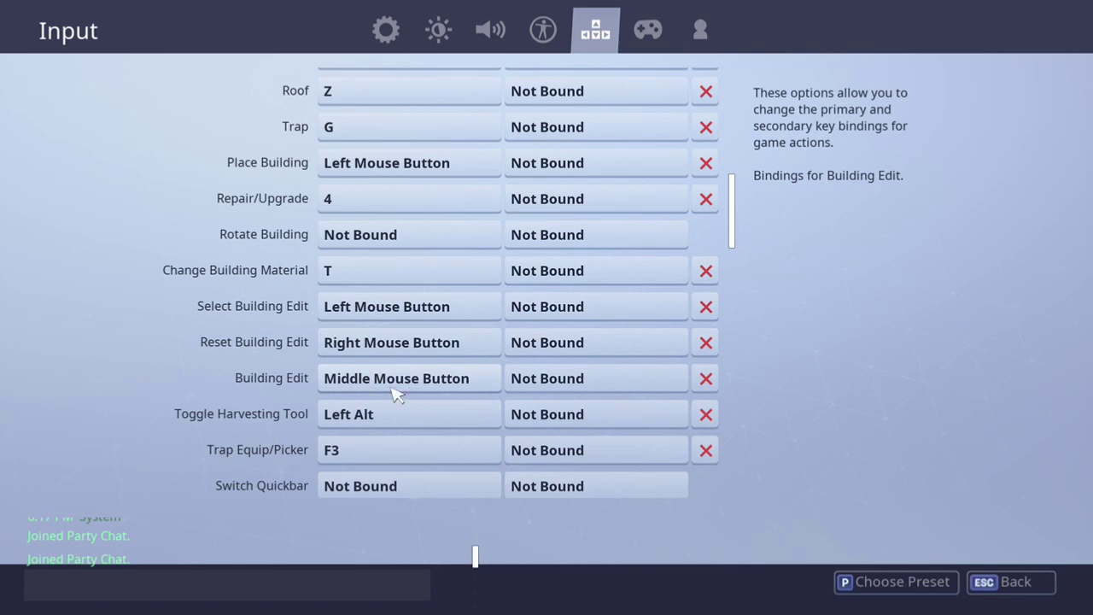
scroll(383, 398, "down", 1)
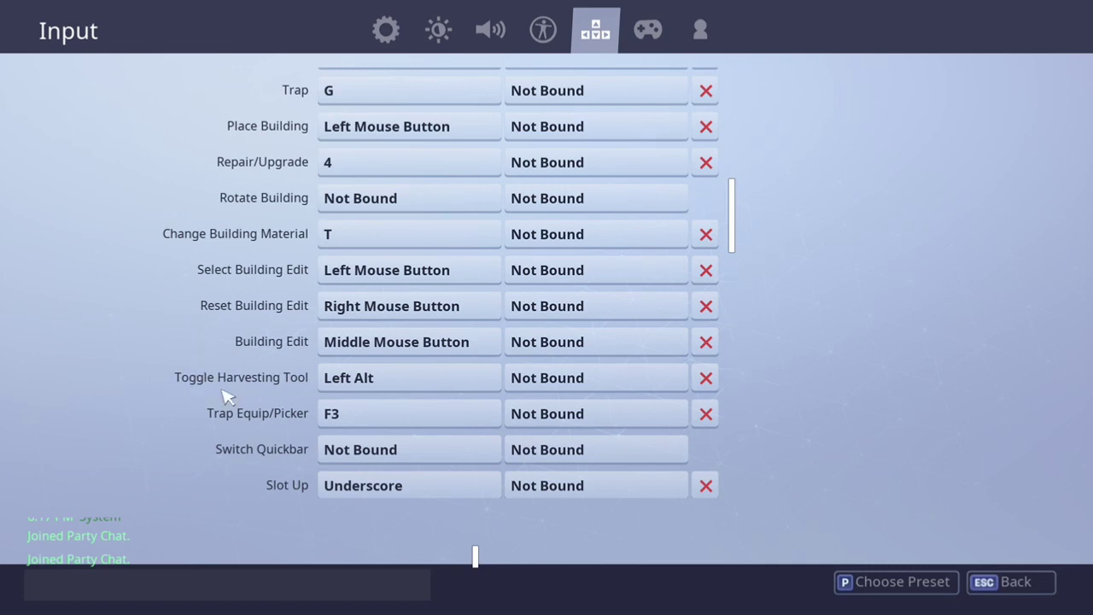
scroll(382, 389, "down", 2)
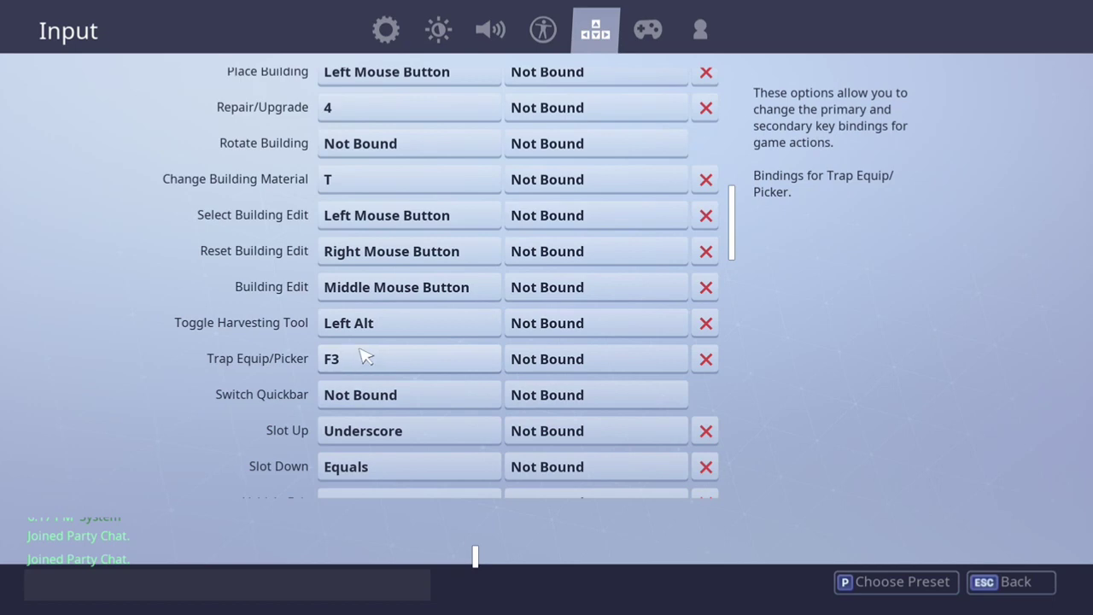
scroll(371, 363, "down", 1)
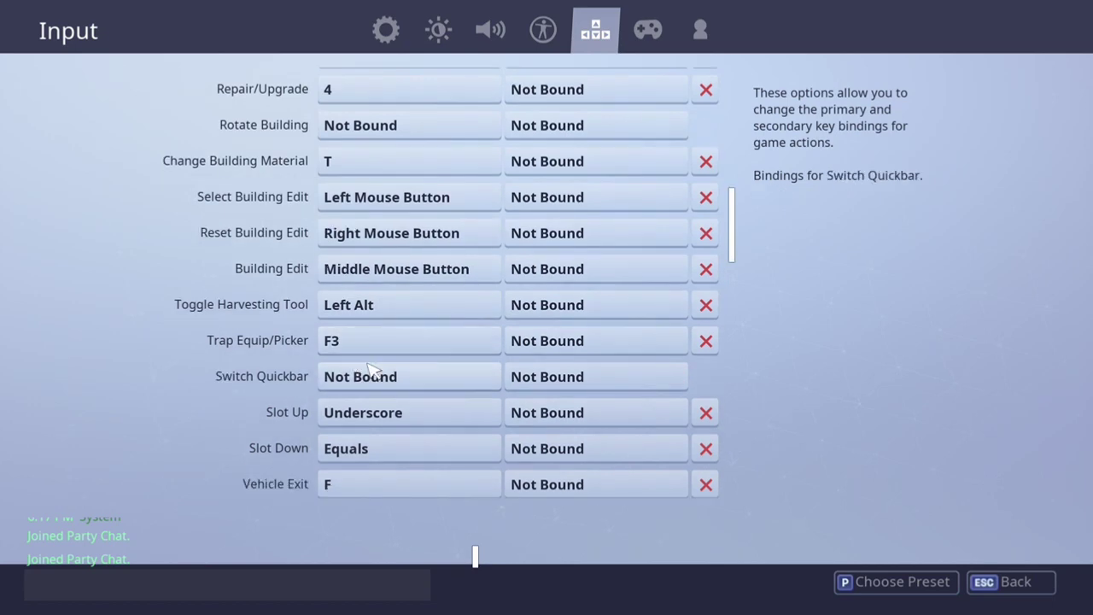
scroll(380, 380, "down", 1)
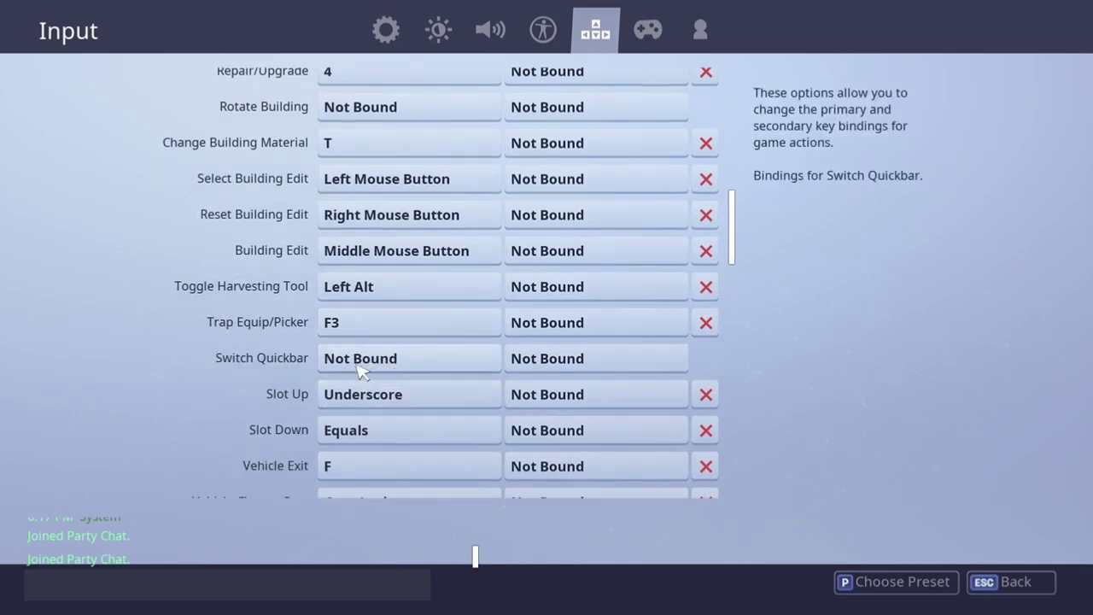
scroll(360, 371, "down", 2)
scroll(410, 367, "down", 1)
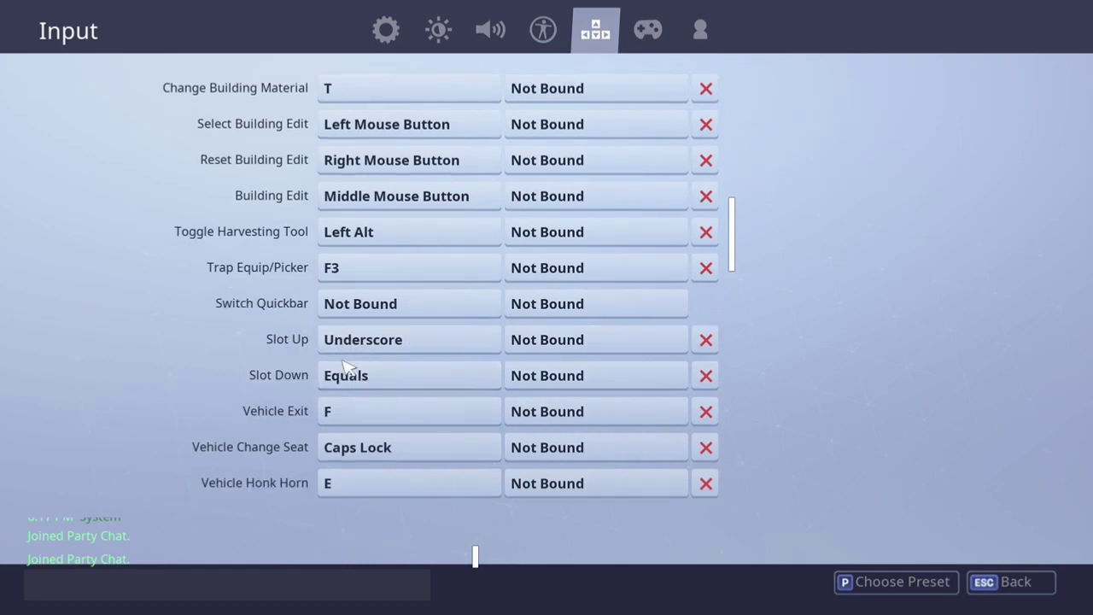
scroll(350, 376, "down", 1)
scroll(316, 410, "down", 1)
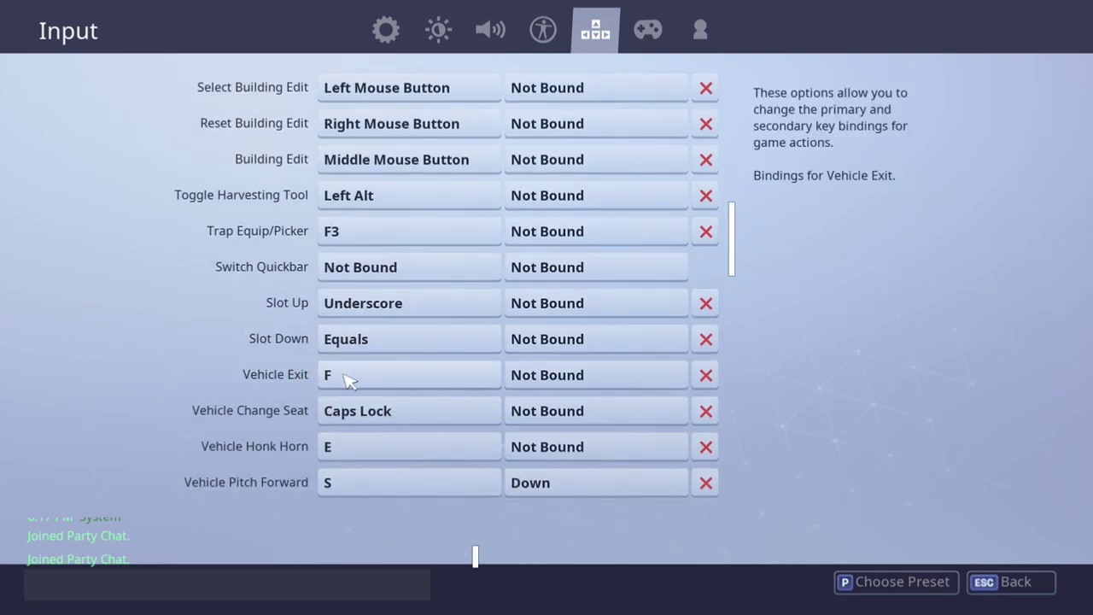
scroll(375, 386, "down", 2)
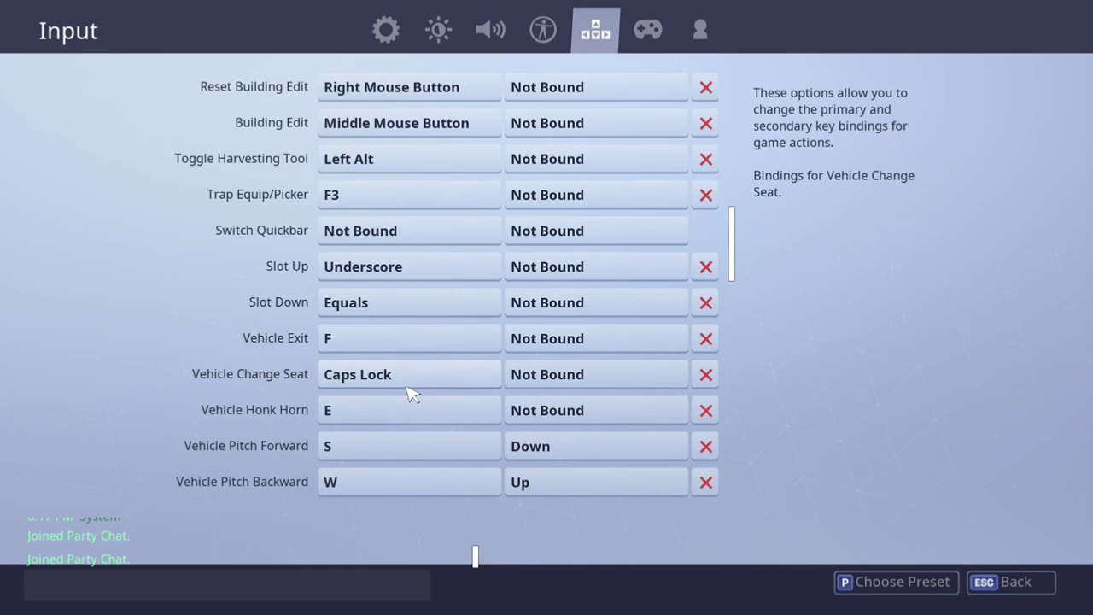
scroll(401, 414, "down", 4)
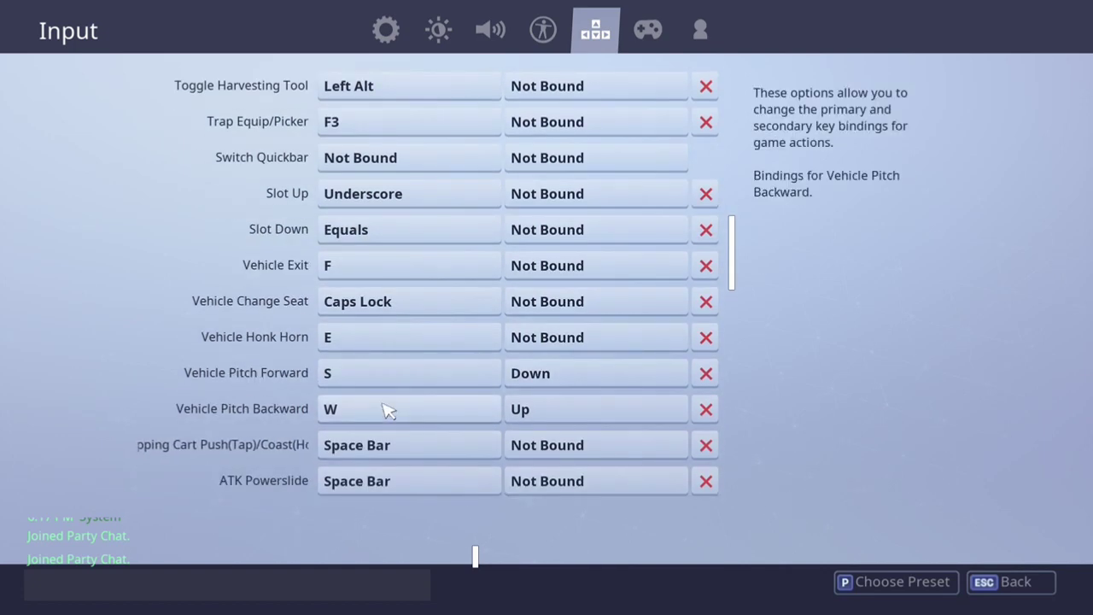
scroll(365, 439, "down", 2)
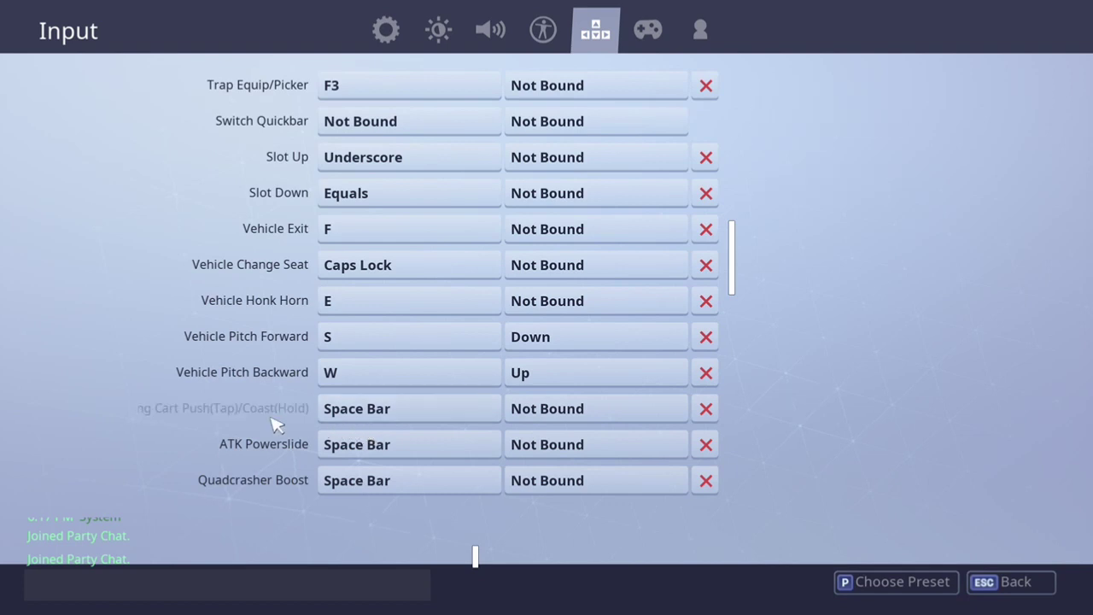
scroll(92, 424, "down", 5)
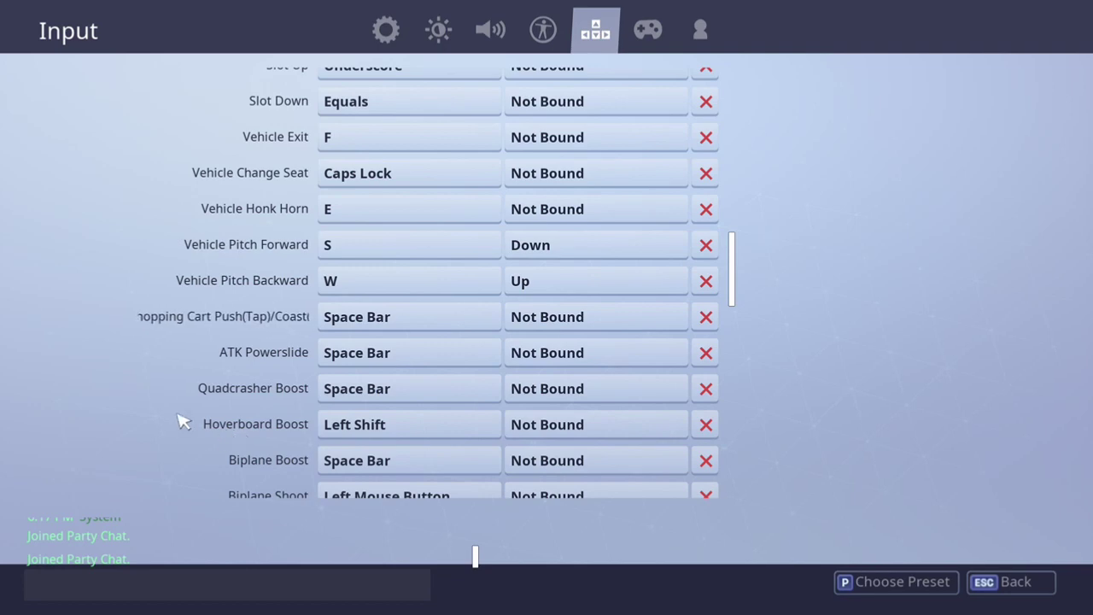
scroll(176, 414, "down", 3)
scroll(178, 413, "down", 2)
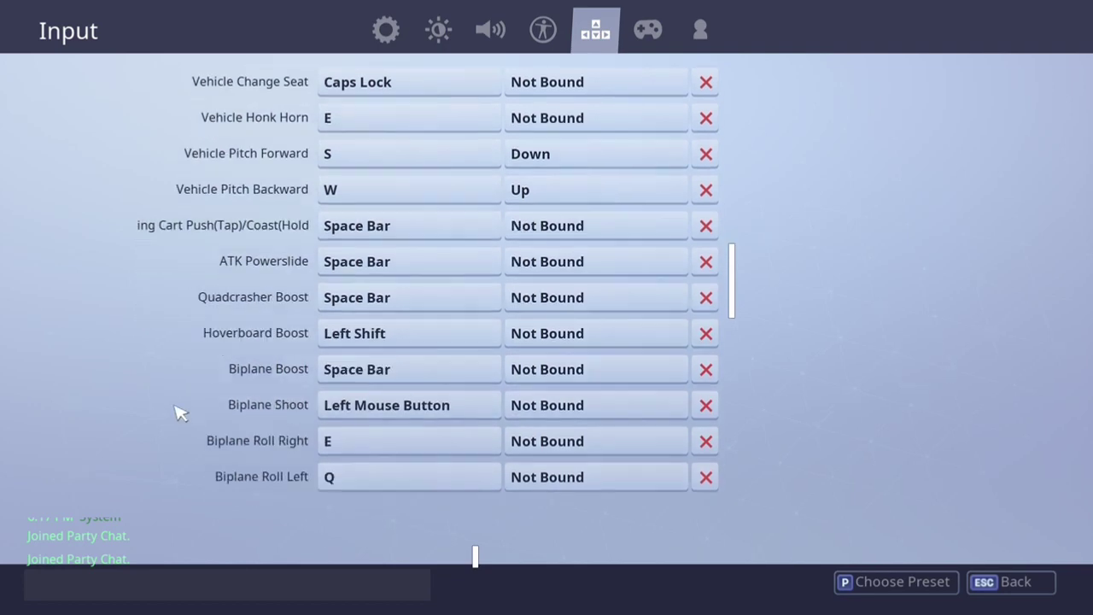
scroll(188, 372, "down", 1)
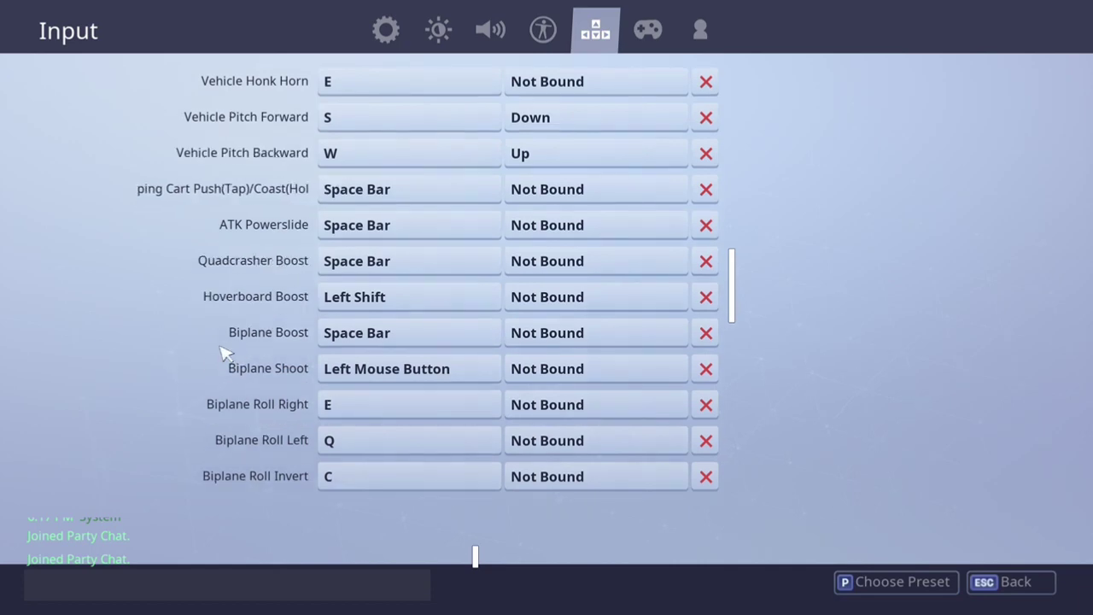
scroll(211, 346, "down", 1)
scroll(205, 376, "down", 2)
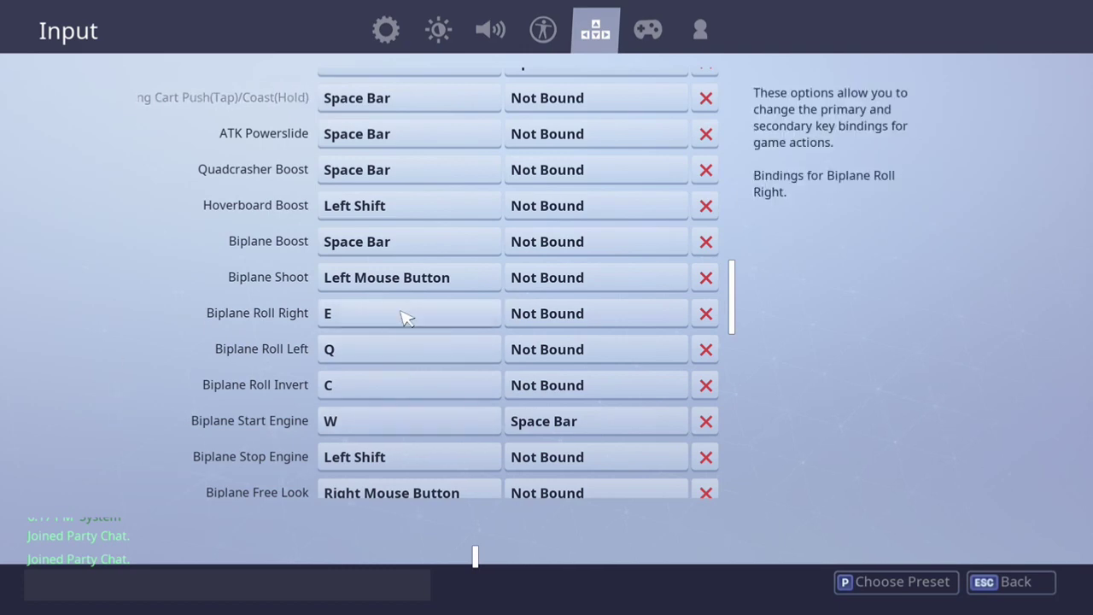
scroll(205, 376, "down", 4)
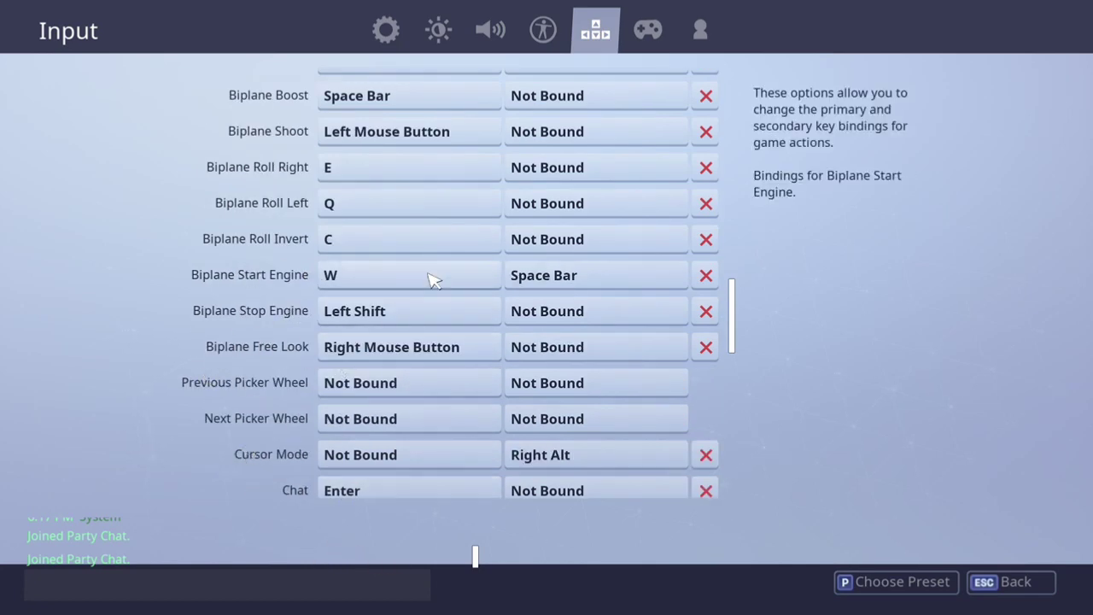
Step: Scroll to the end of the creative bindings, then switch to the Game settings tab
scroll(220, 374, "down", 4)
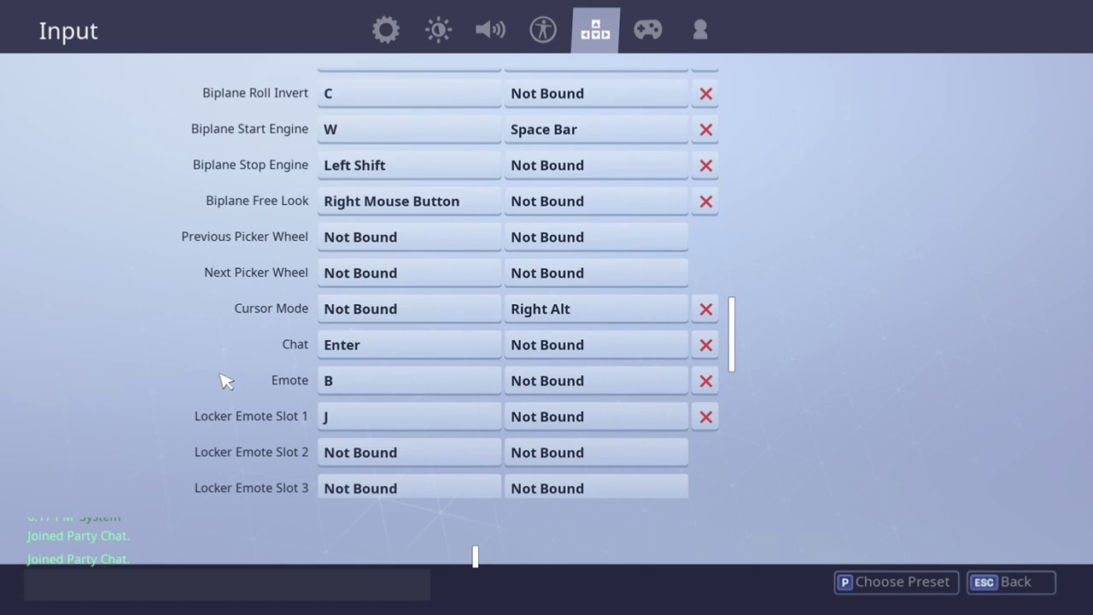
scroll(346, 426, "down", 4)
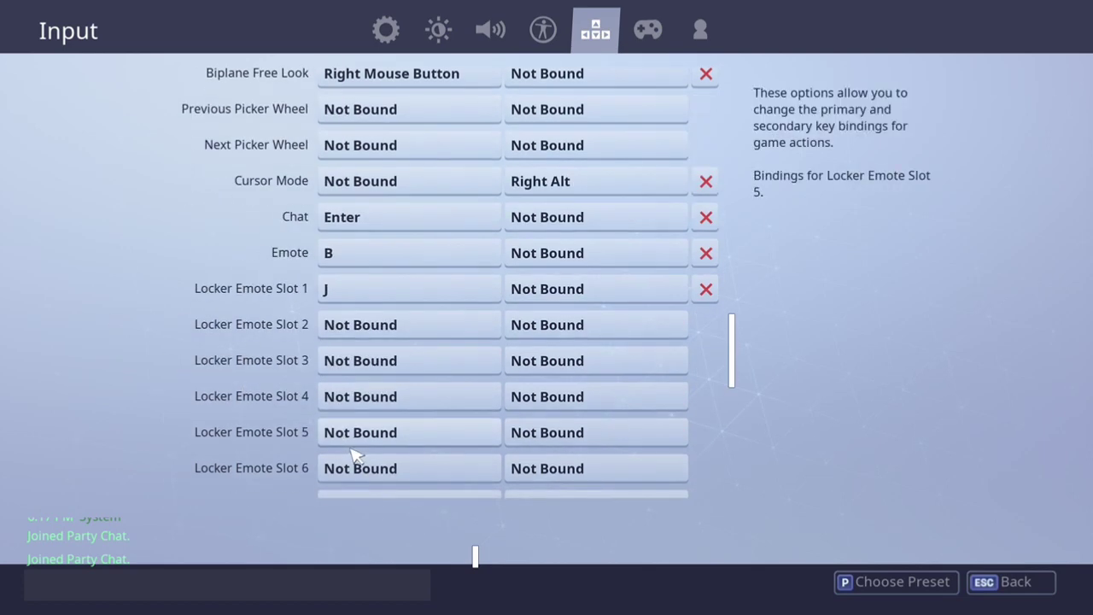
scroll(352, 444, "down", 7)
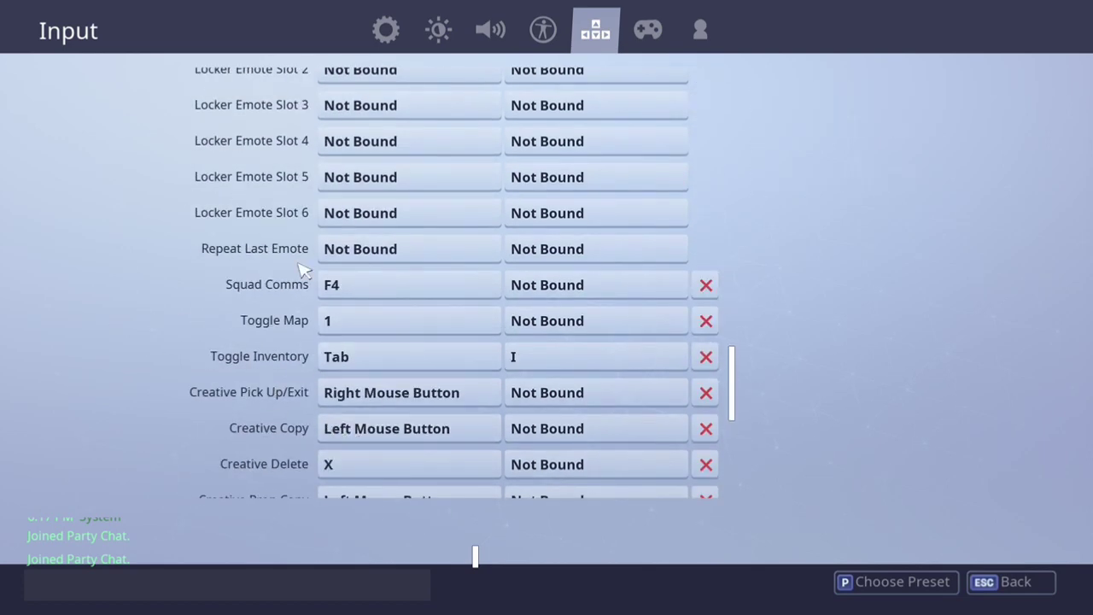
scroll(304, 270, "down", 9)
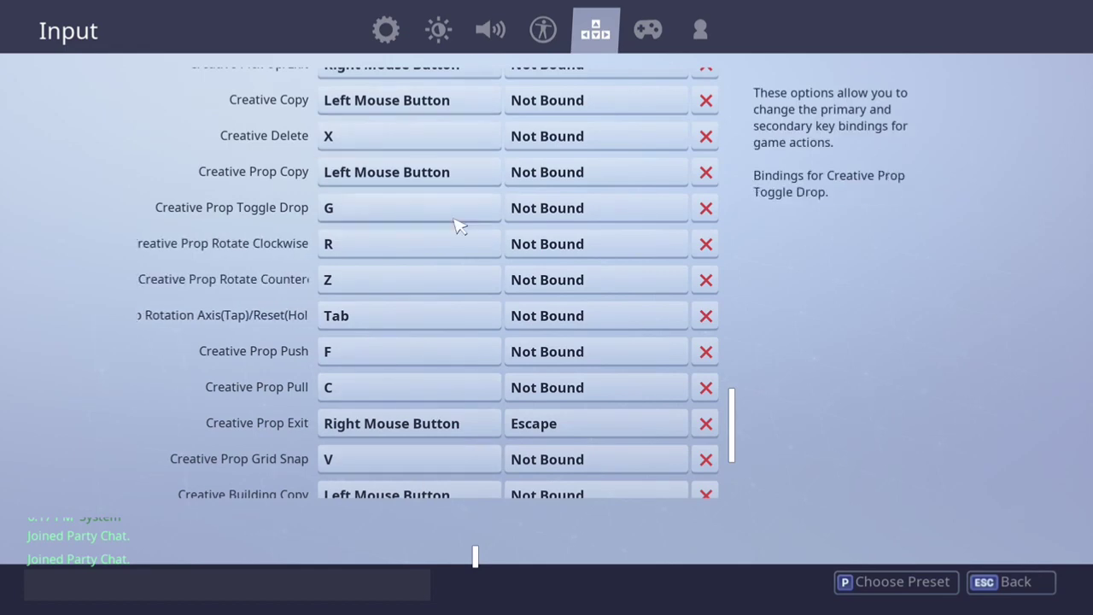
scroll(395, 264, "down", 6)
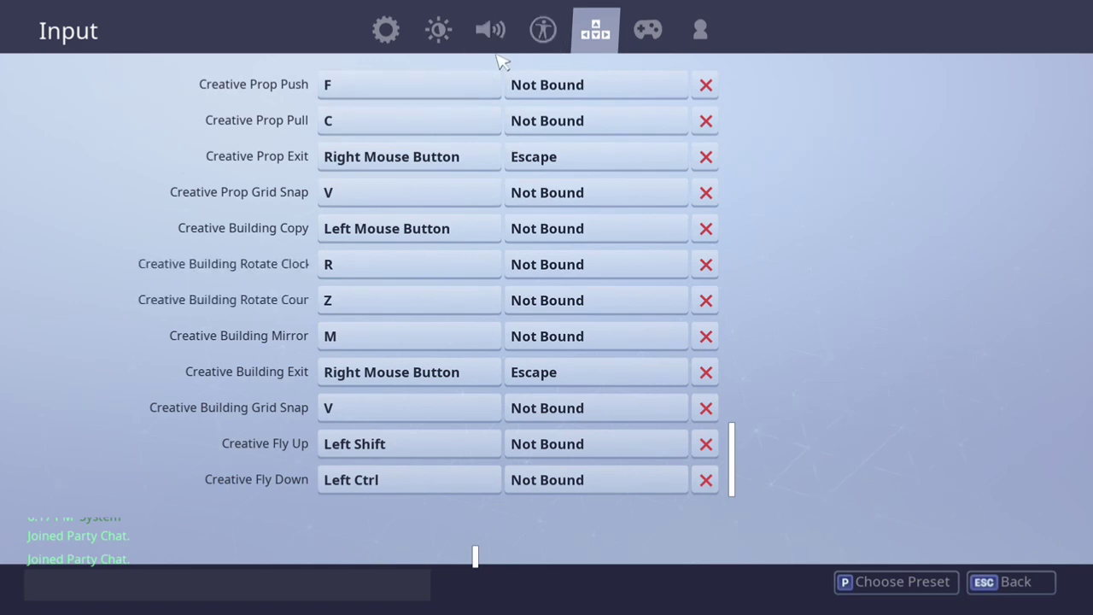
left_click(382, 36)
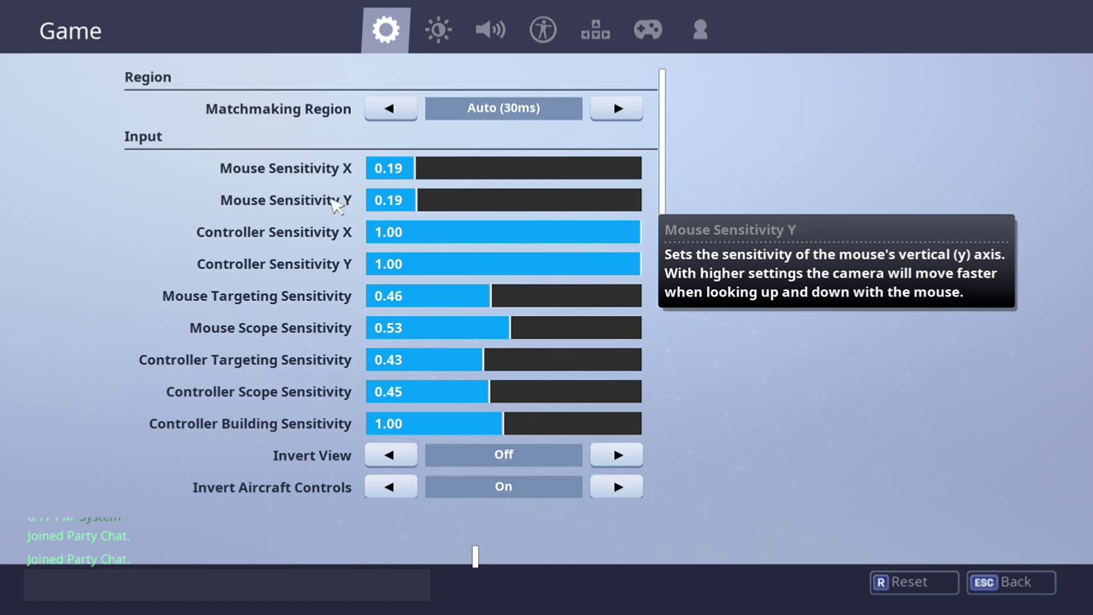
Step: Adjust Mouse Sensitivity X and Y, trying 0.12 before settling both at 0.19
left_click(381, 170)
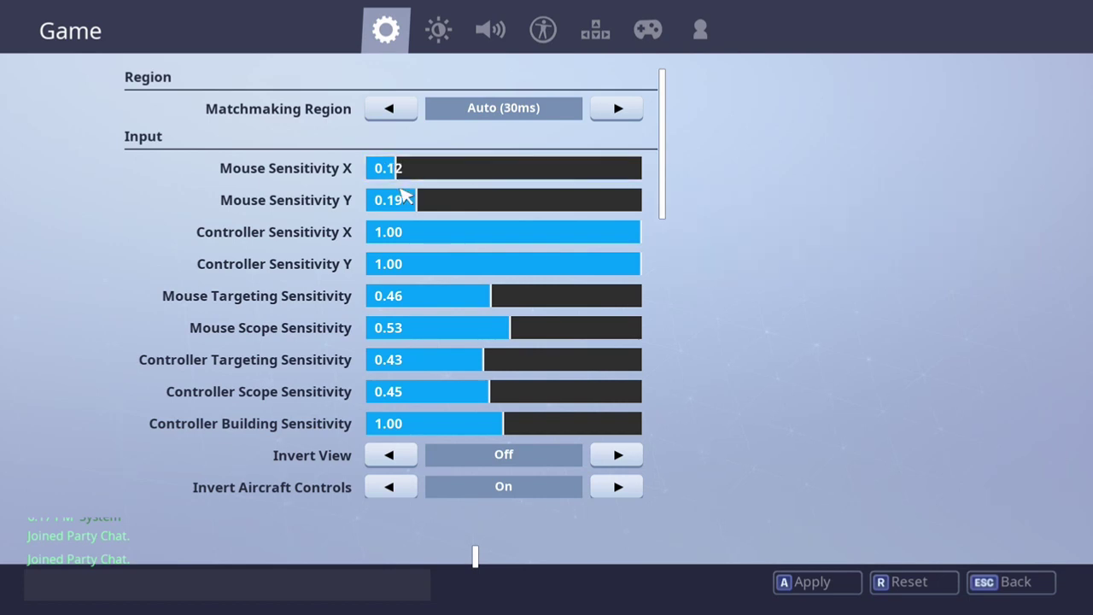
left_click(397, 201)
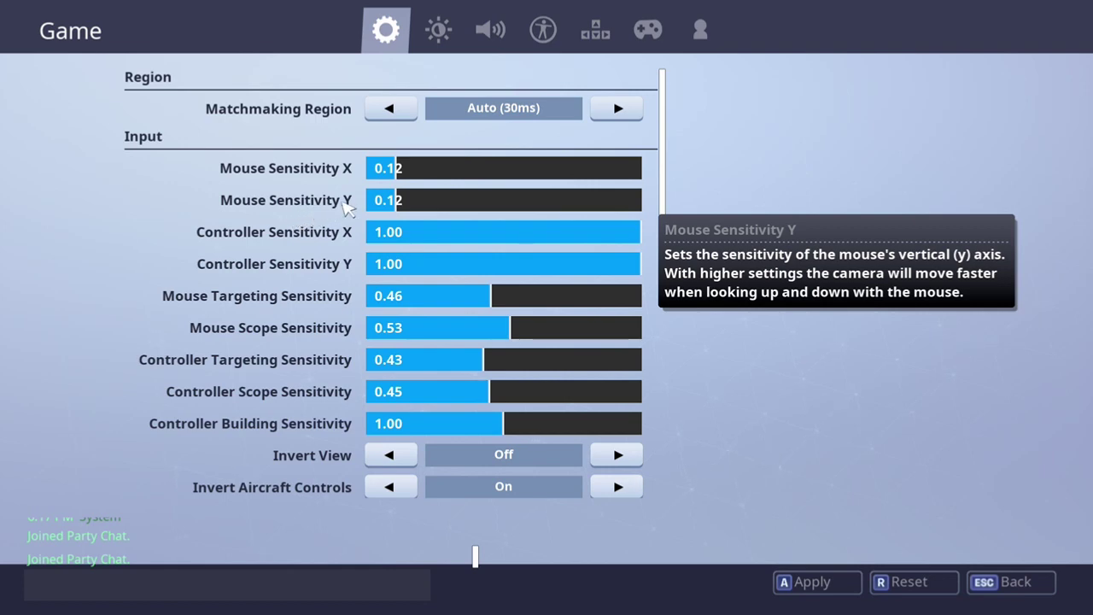
left_click(414, 174)
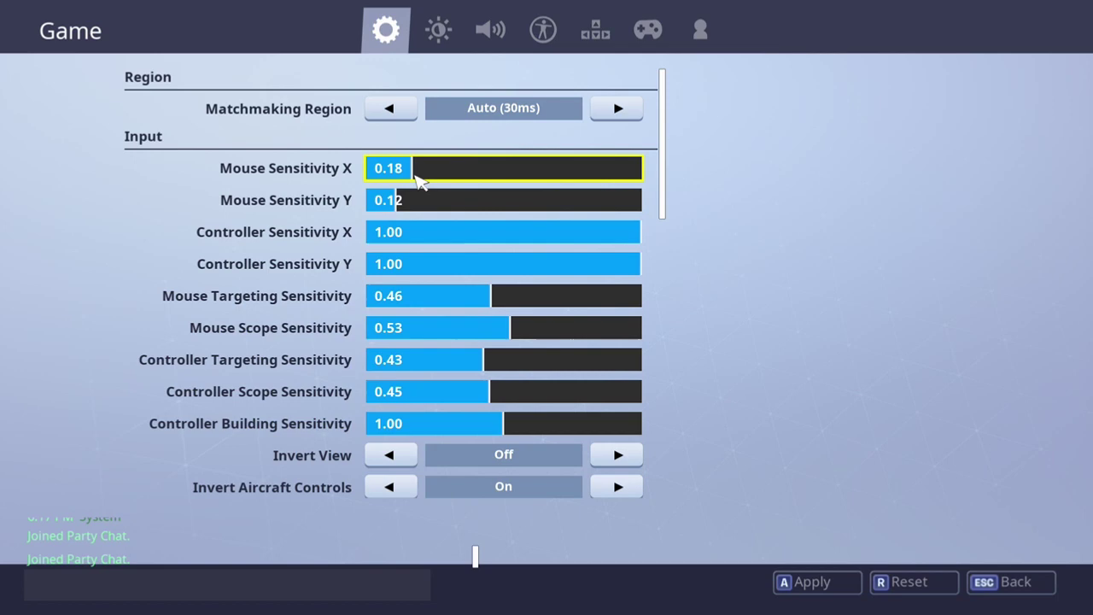
left_click_drag(427, 181, 417, 176)
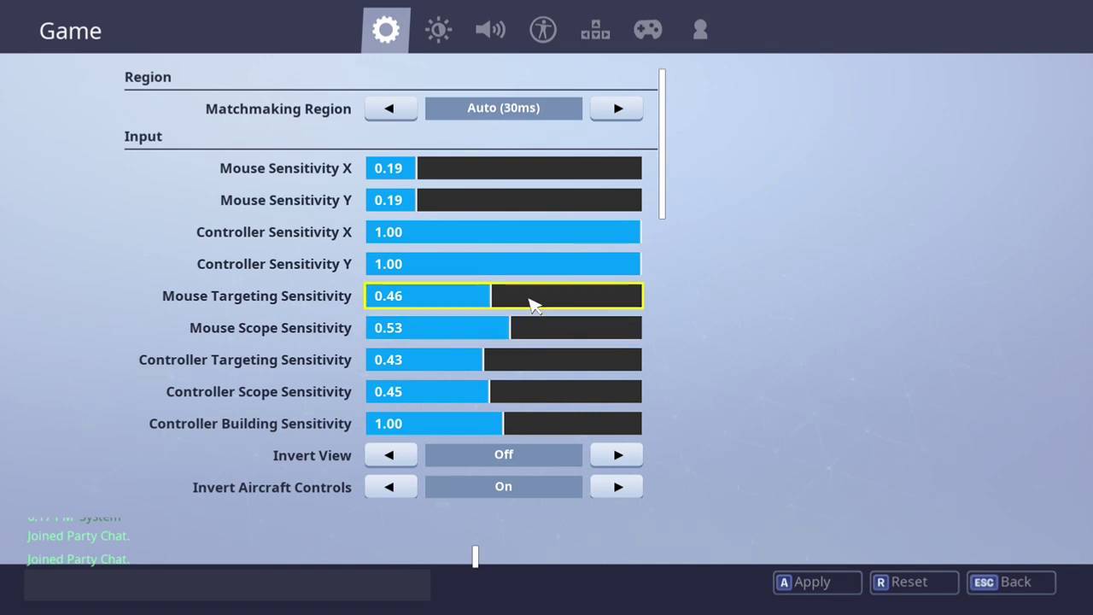
Step: Scroll down to view Toggle Sprint and Sprint by Default under Control Options, then back up
scroll(530, 318, "down", 8)
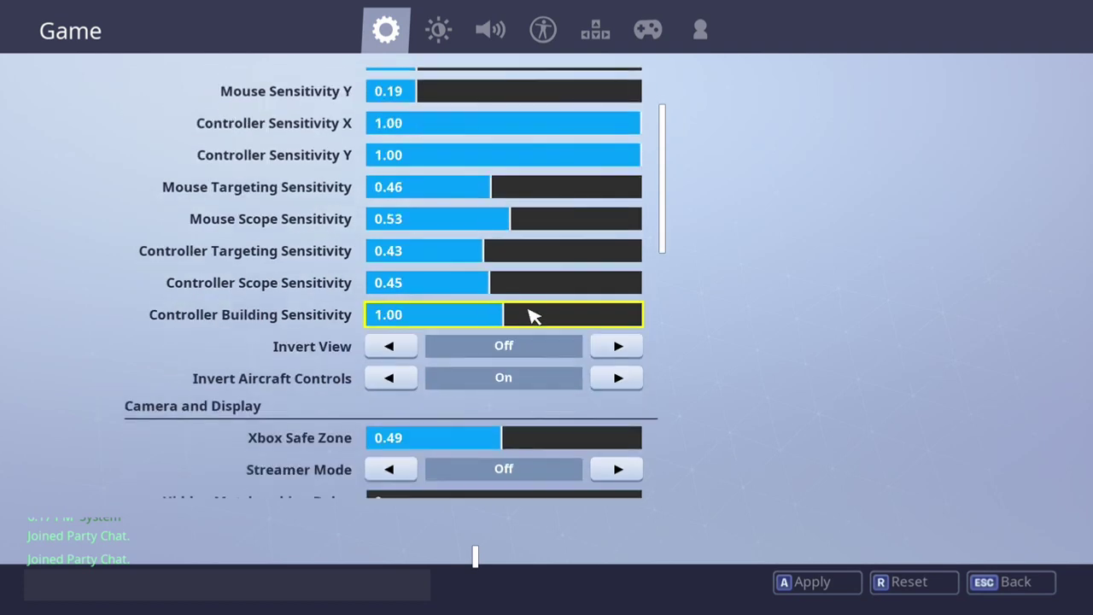
scroll(530, 316, "down", 2)
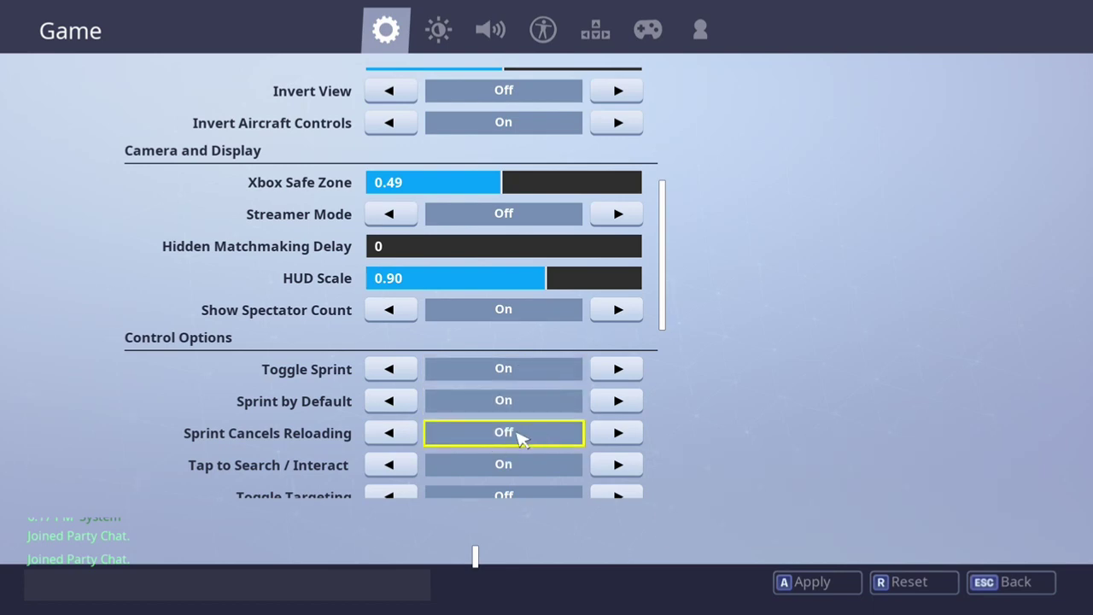
scroll(530, 307, "up", 10)
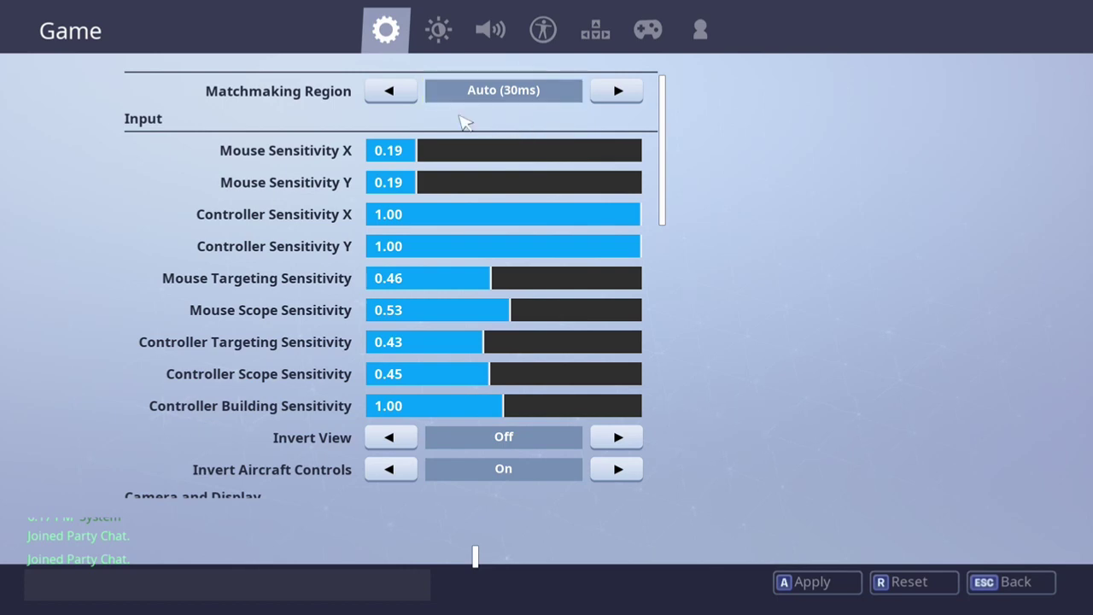
Step: Go to the Input key-binding settings and scroll the list back to the top
left_click(595, 30)
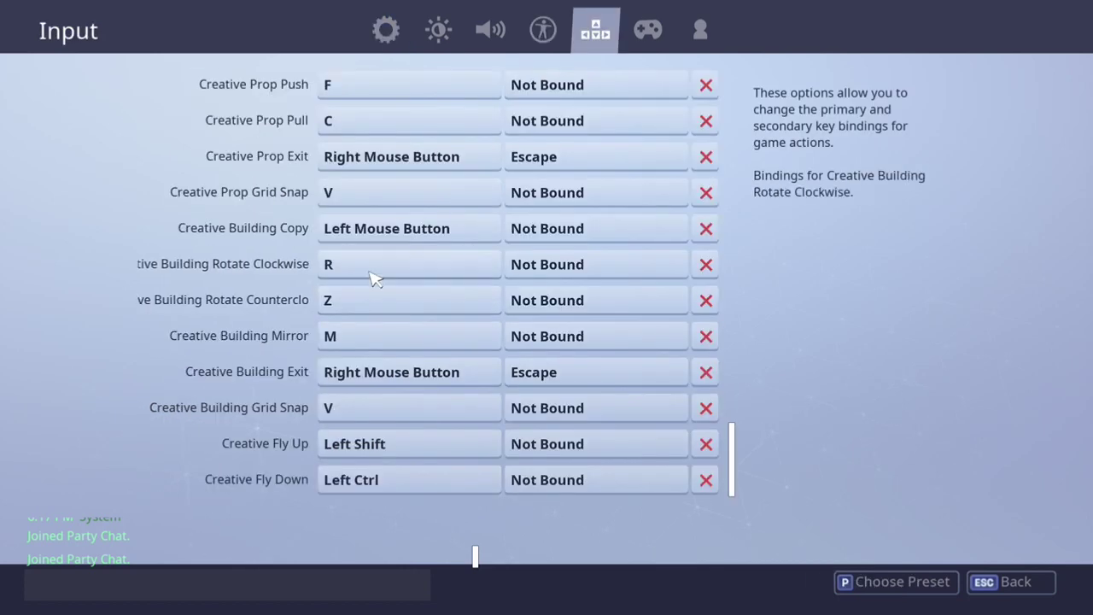
scroll(500, 336, "up", 8)
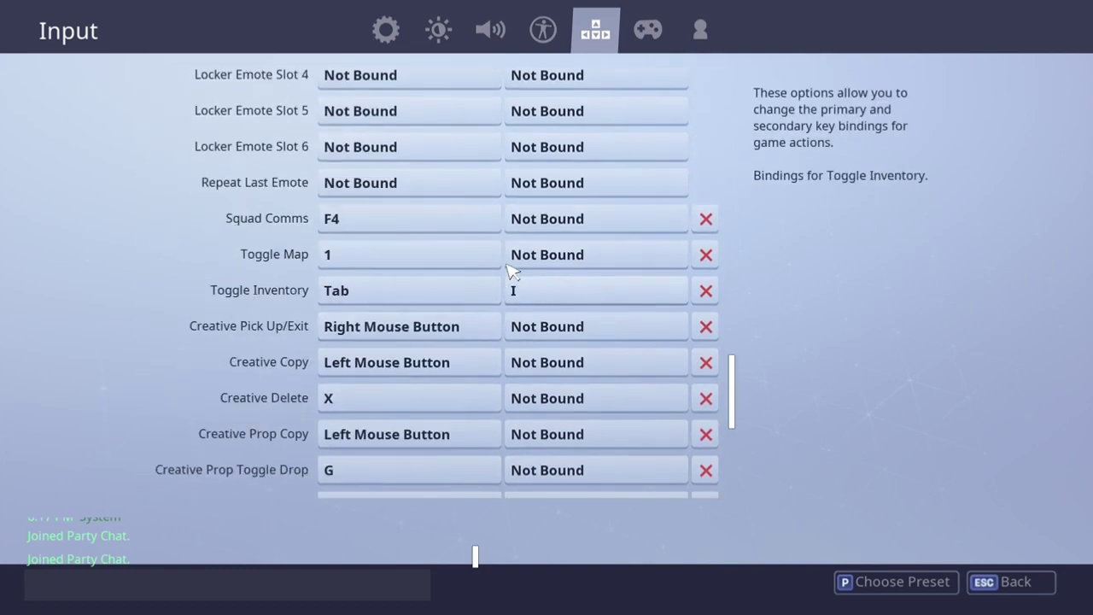
scroll(521, 299, "up", 10)
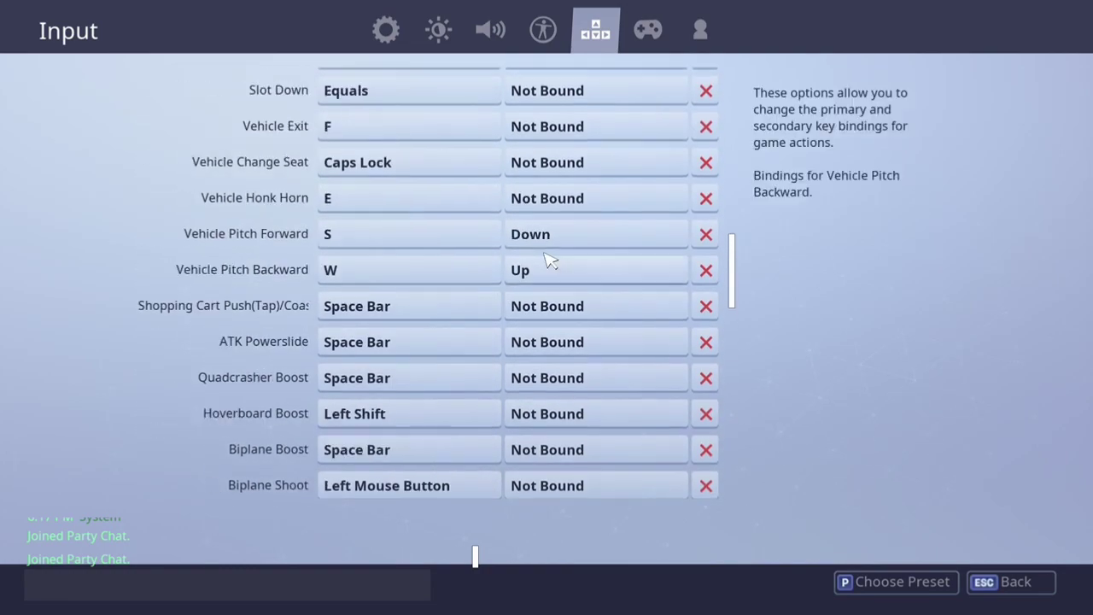
scroll(546, 239, "up", 9)
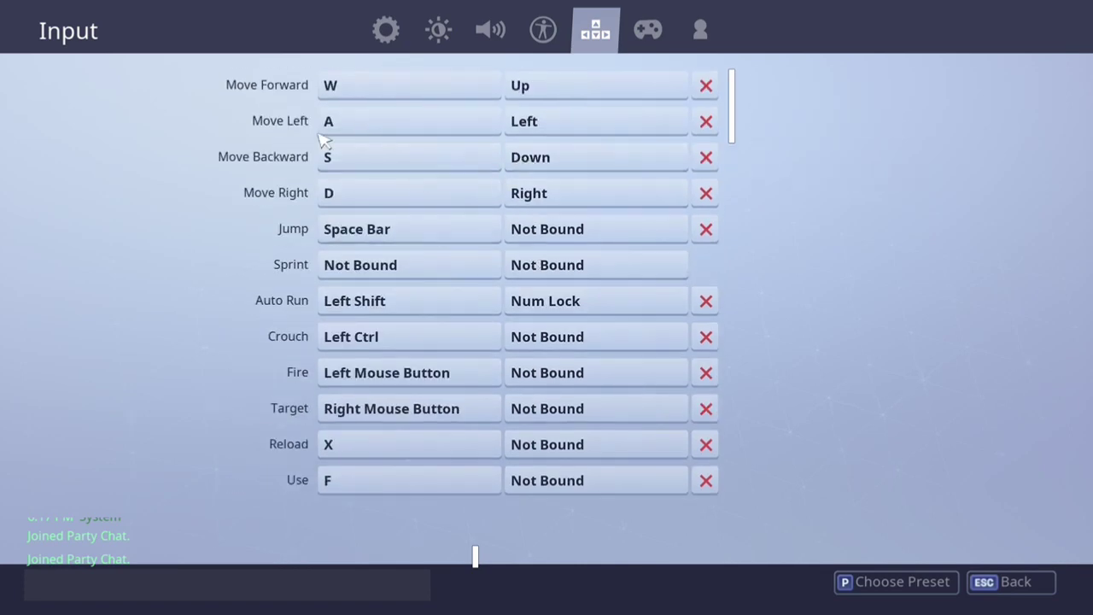
Step: Switch to Game settings, glance at the Brightness calibration page, then return to Game settings
left_click(381, 39)
left_click(439, 34)
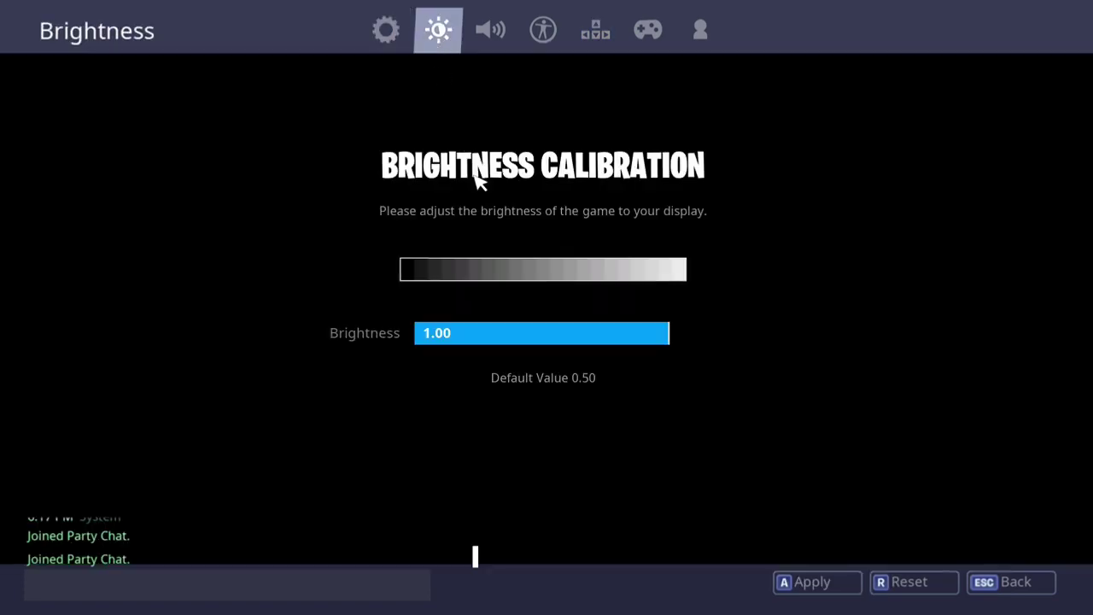
left_click(390, 44)
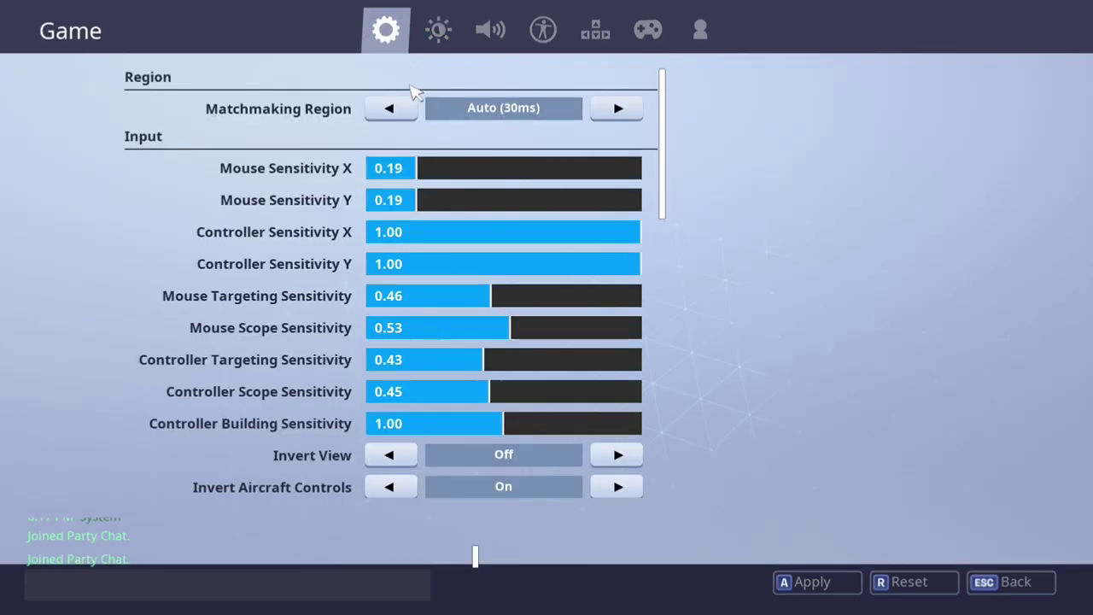
Step: Exit settings choosing Don't Save, then make the character perform the Wave emote
left_click(1013, 570)
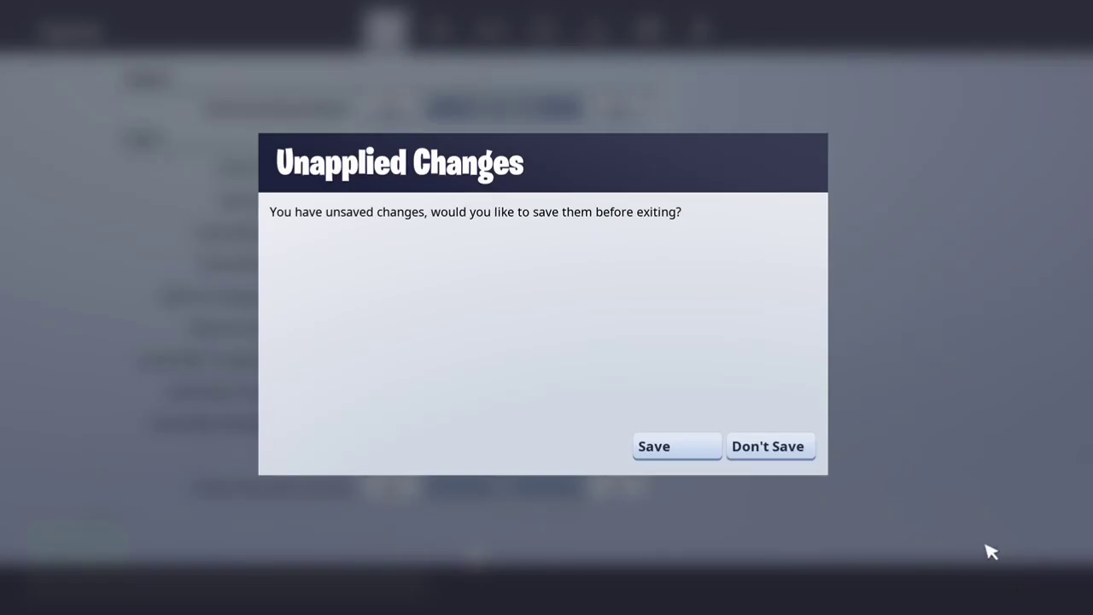
left_click(764, 451)
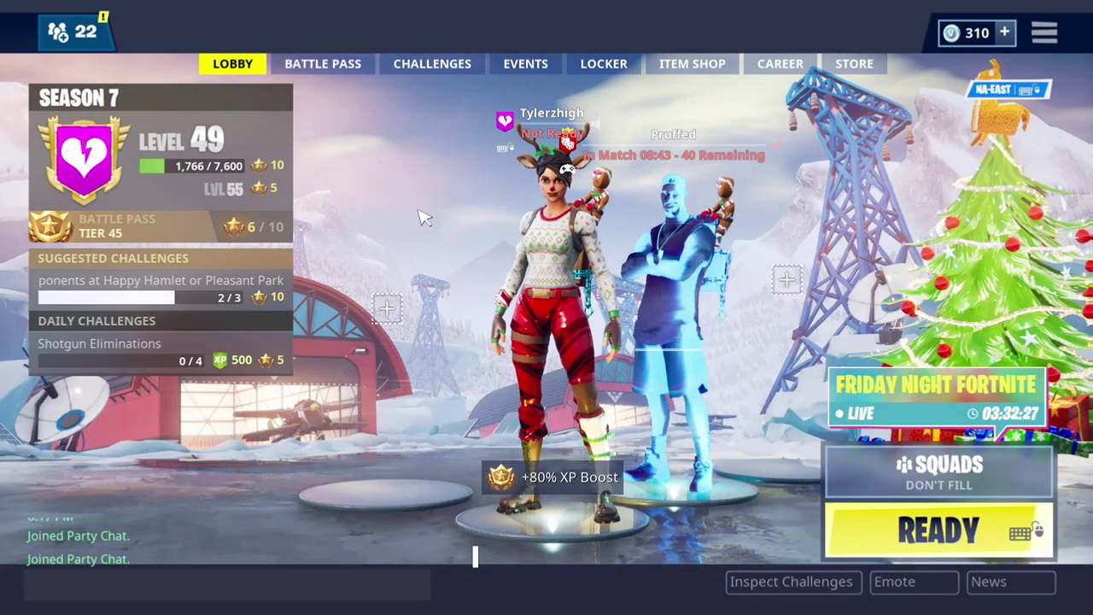
left_click(912, 581)
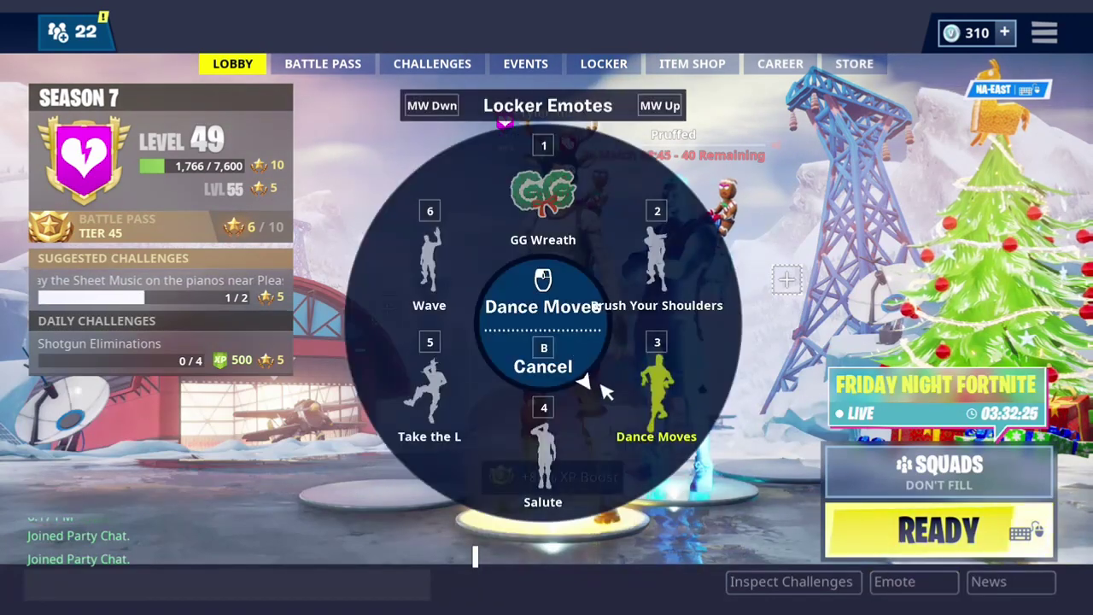
left_click(478, 261)
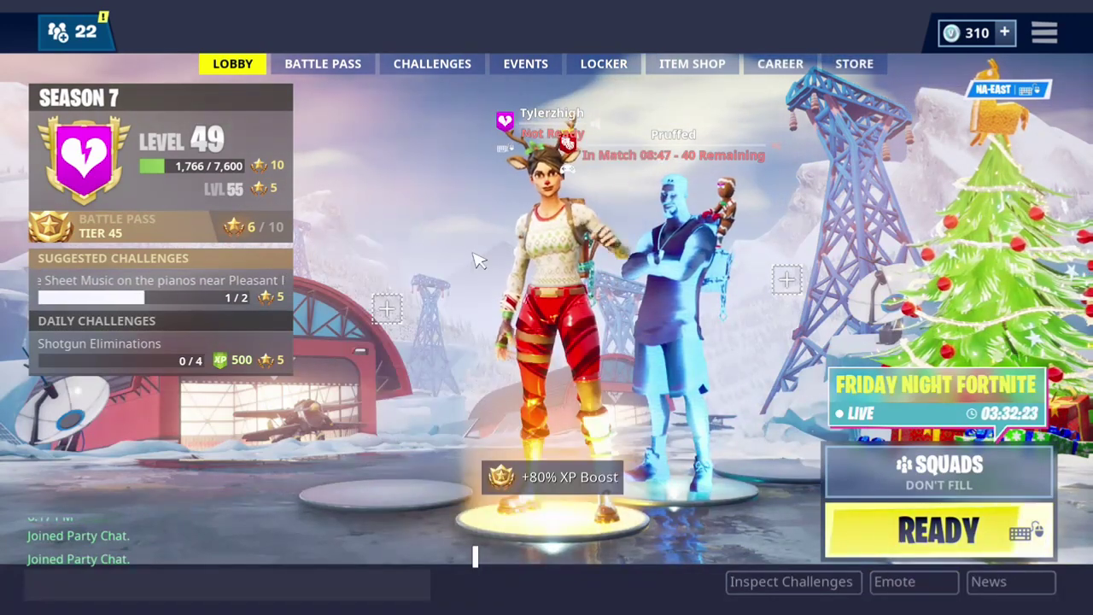